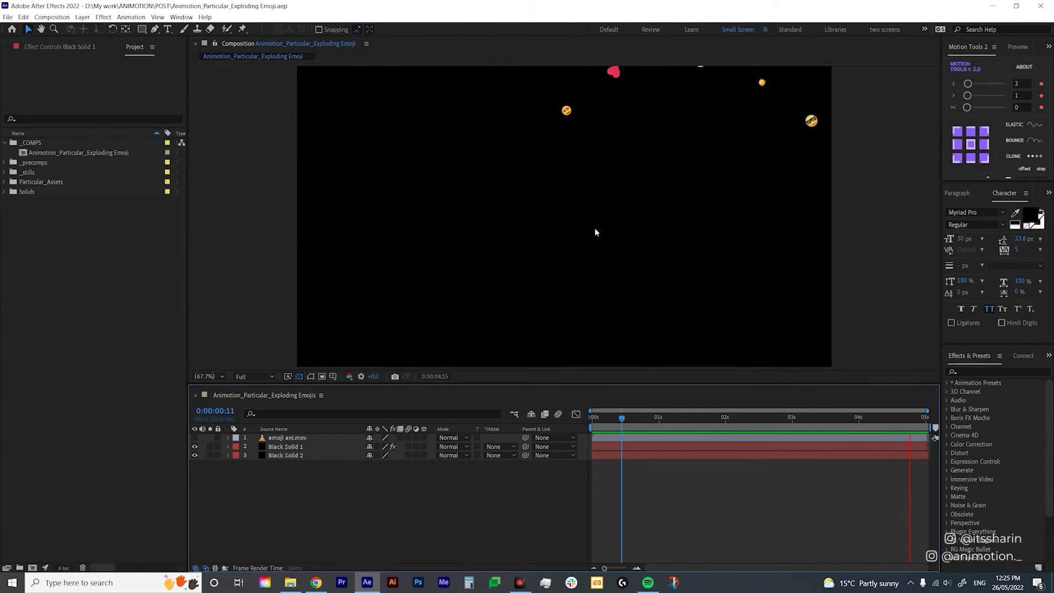
- Create a new 1920 x 1080 composition named Exploding Emojis at 25 frames per second, lasting 5 seconds
left_click_drag(607, 427, 581, 441)
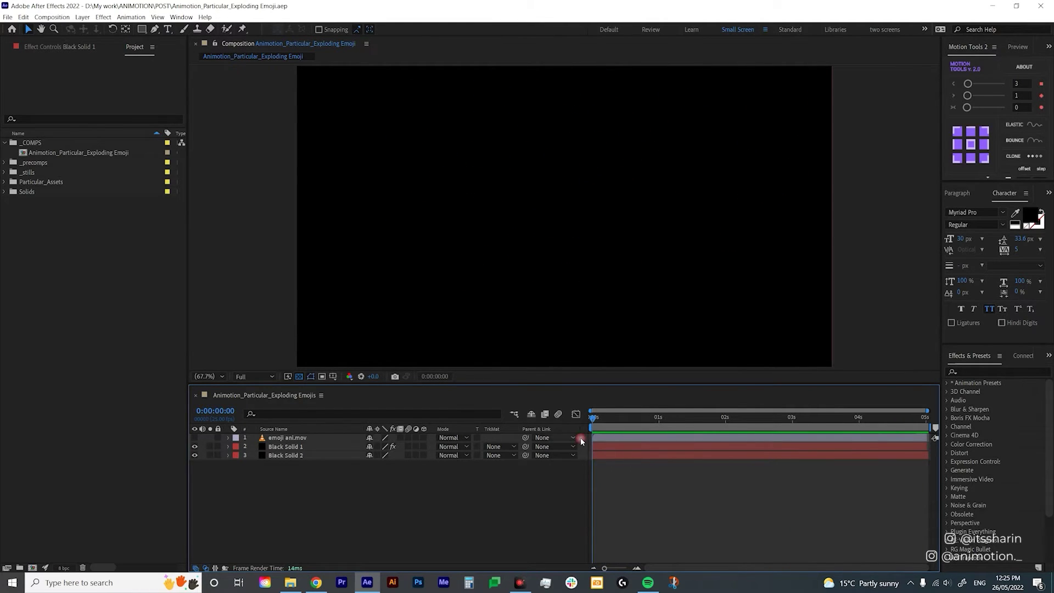
left_click(32, 568)
type("Exploding Emojis")
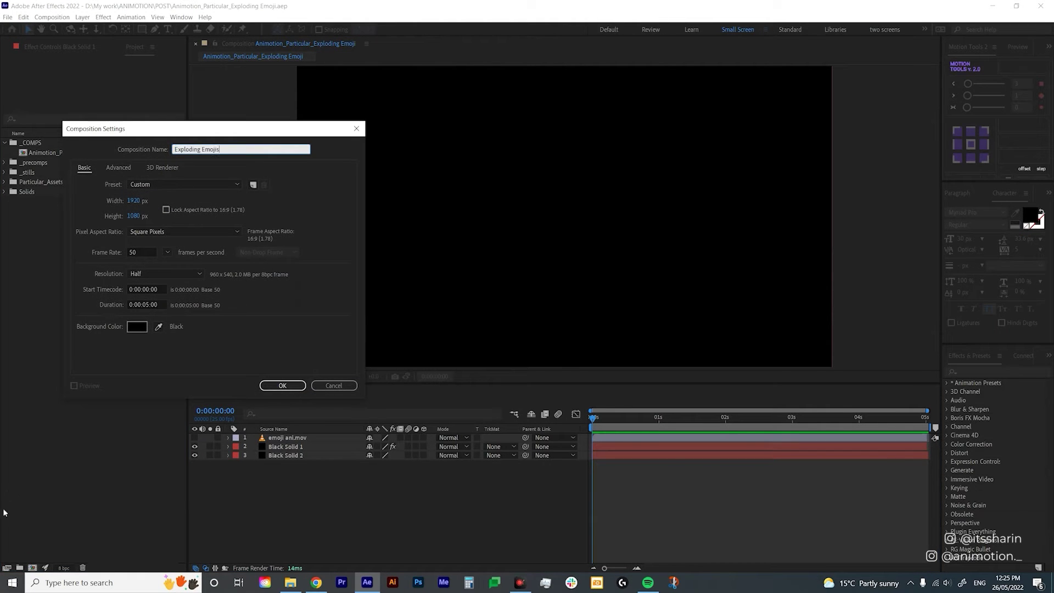
left_click(137, 254)
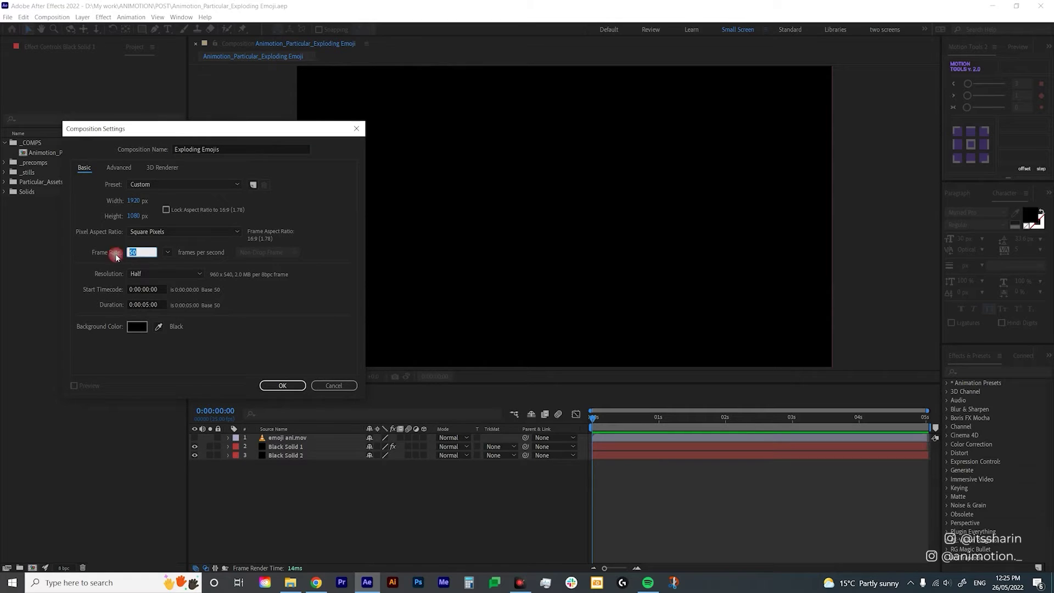
type("25")
left_click(231, 325)
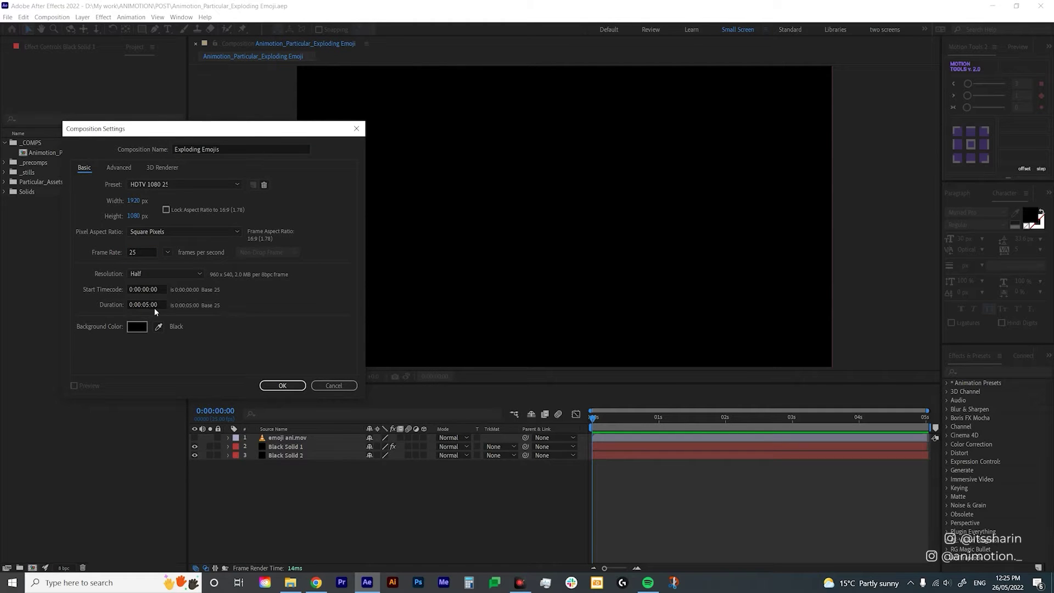
left_click(290, 390)
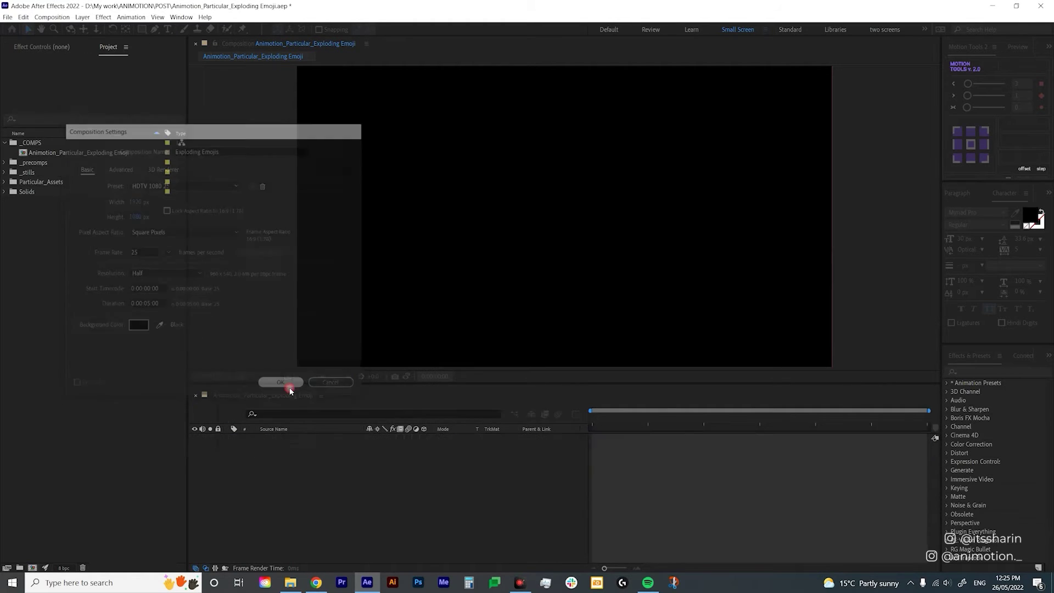
- Add a black comp-size solid to the Exploding Emojis composition and rename its layer Emojis
right_click(347, 461)
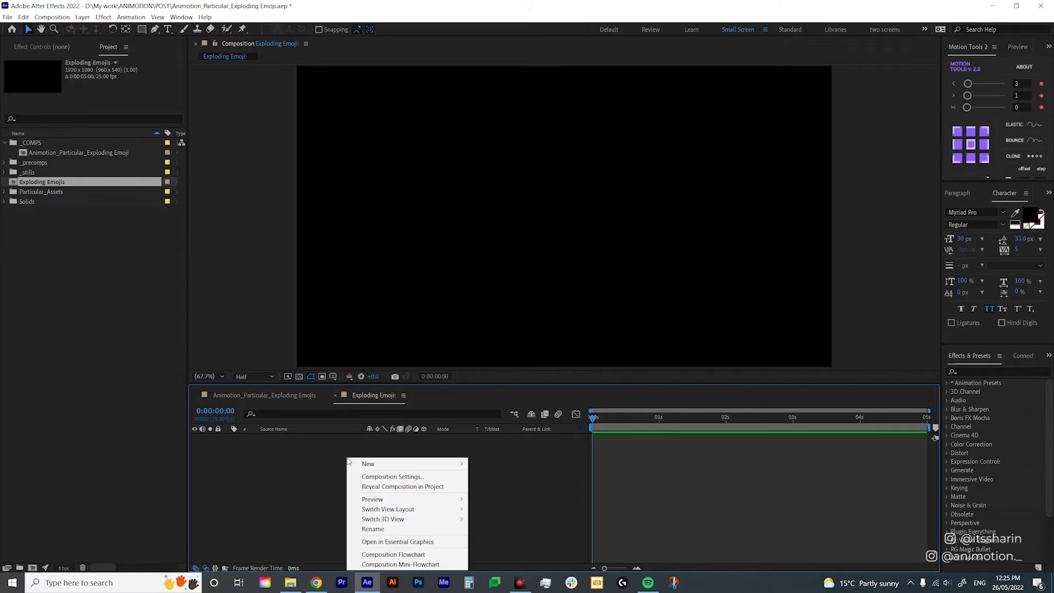
mouse_move(427, 466)
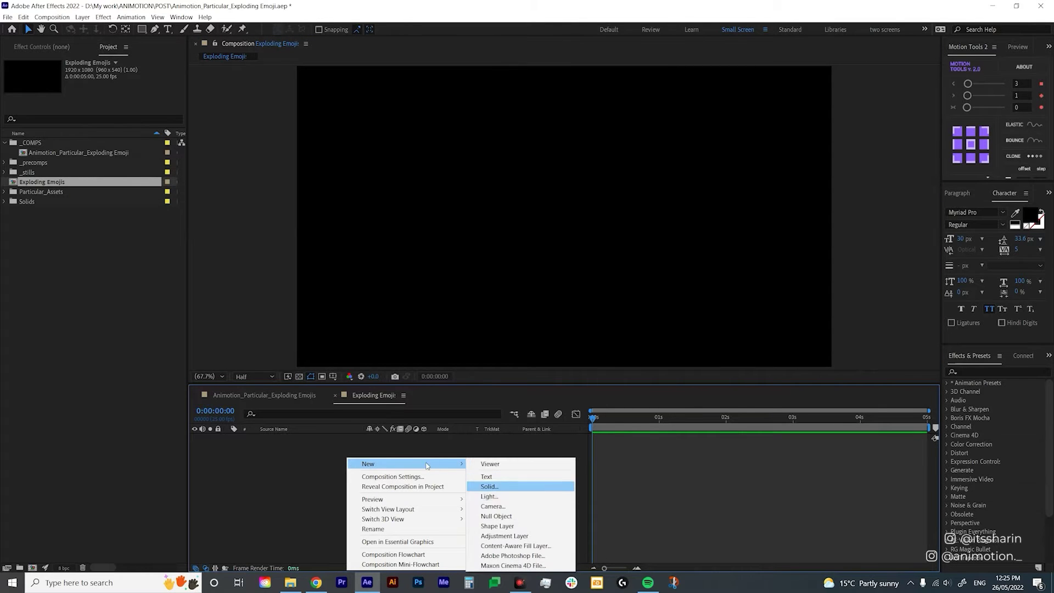
left_click(510, 488)
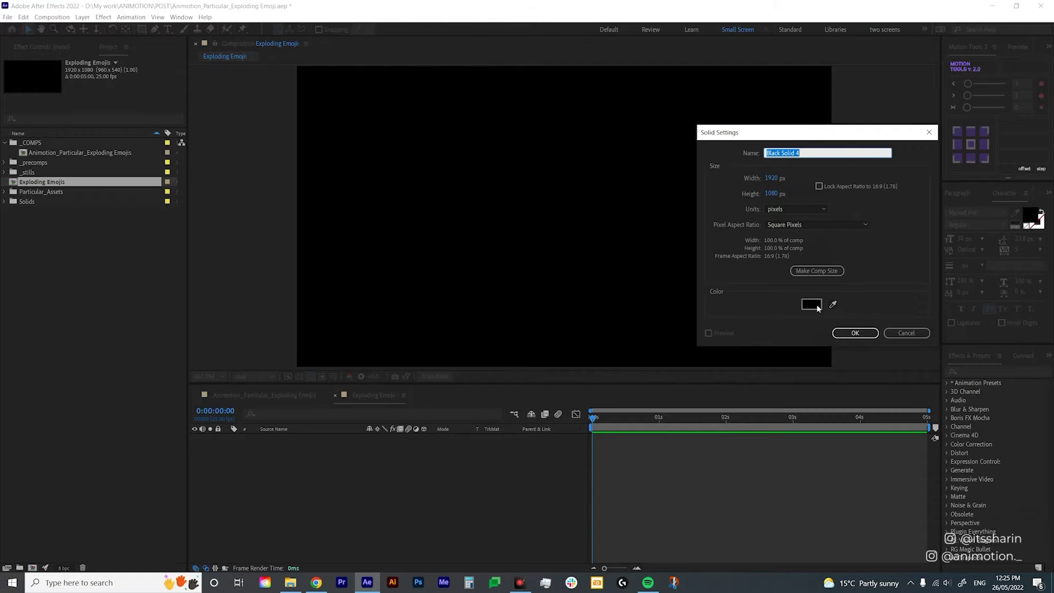
left_click(865, 336)
key("Return")
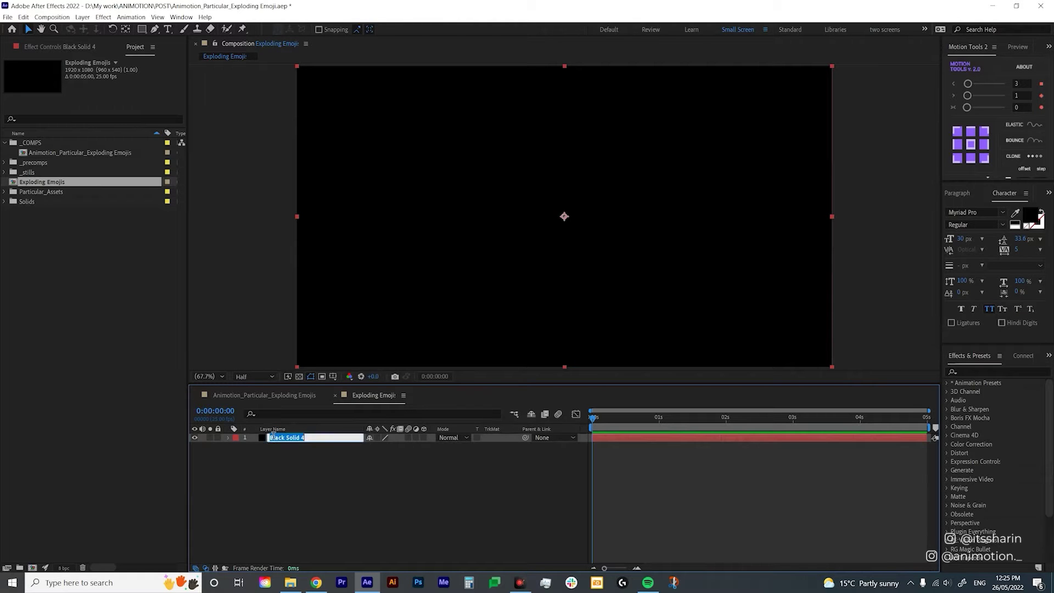
type("Emojis")
key("Return")
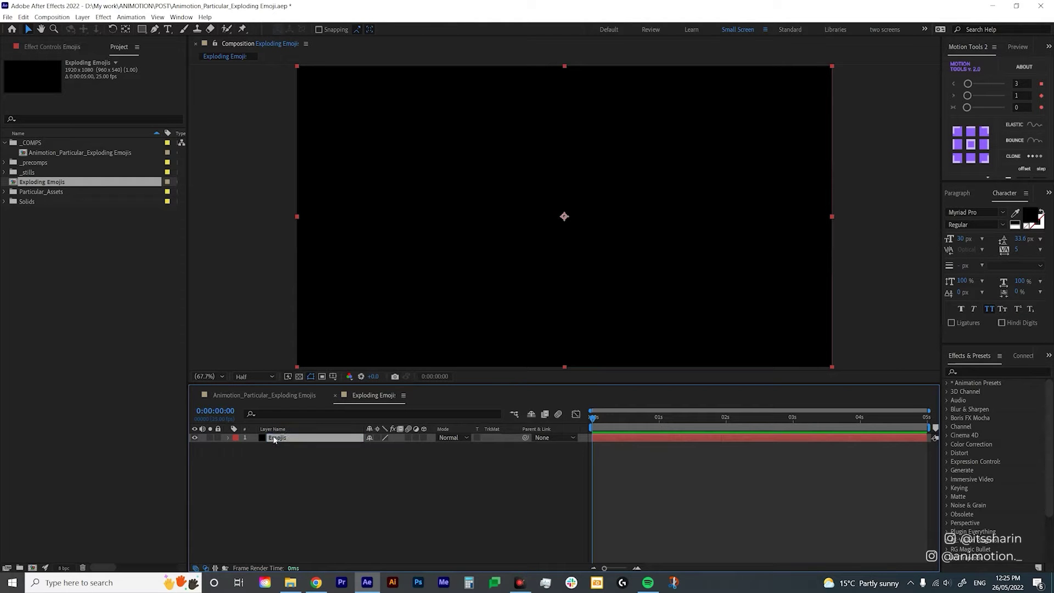
- Find the RG Trapcode Particular effect and apply it to the Emojis layer
left_click(997, 370)
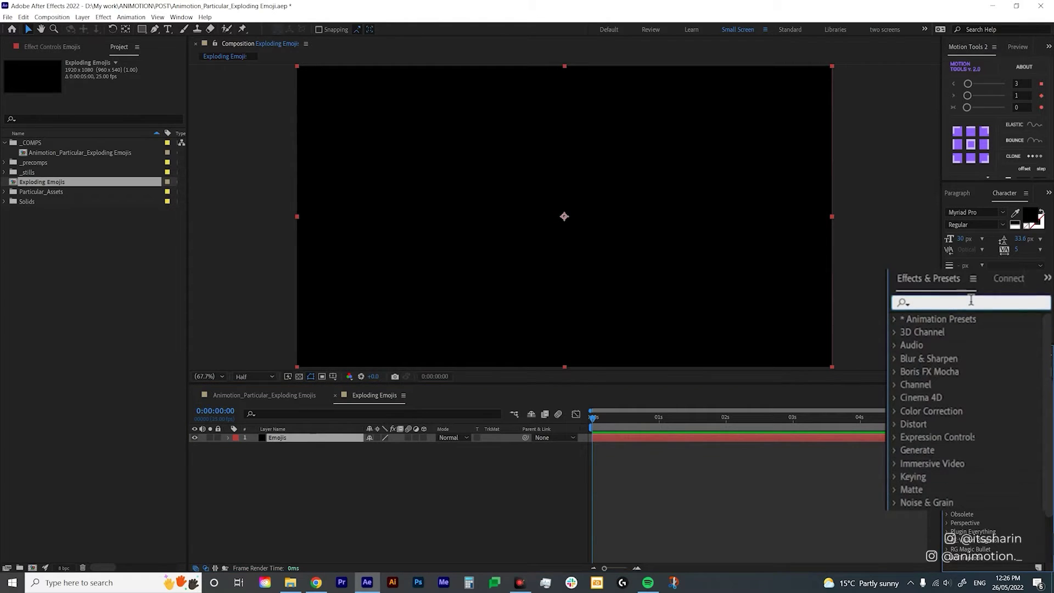
type("o")
key("BackSpace")
type("parti")
left_click_drag(953, 336, 788, 443)
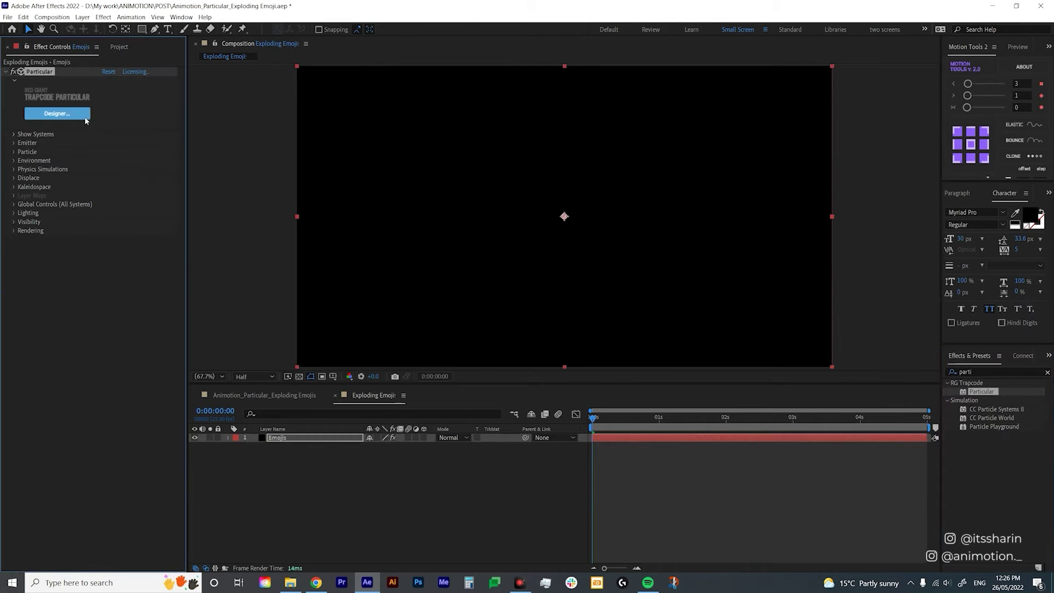
- In the Particular Designer, set the emitter behavior to Explode with 50 particles
left_click(126, 156)
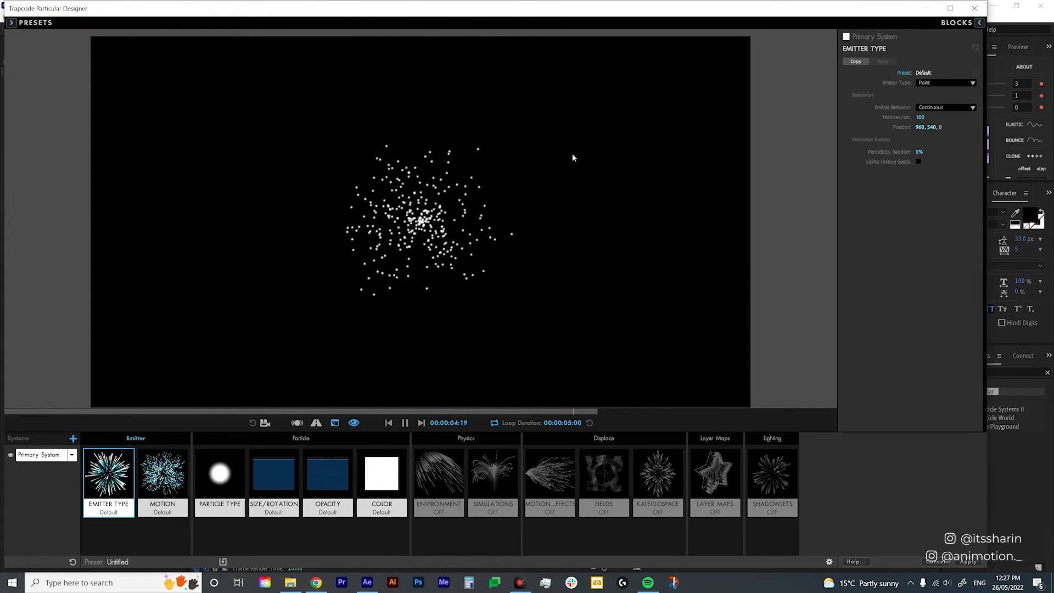
left_click(961, 108)
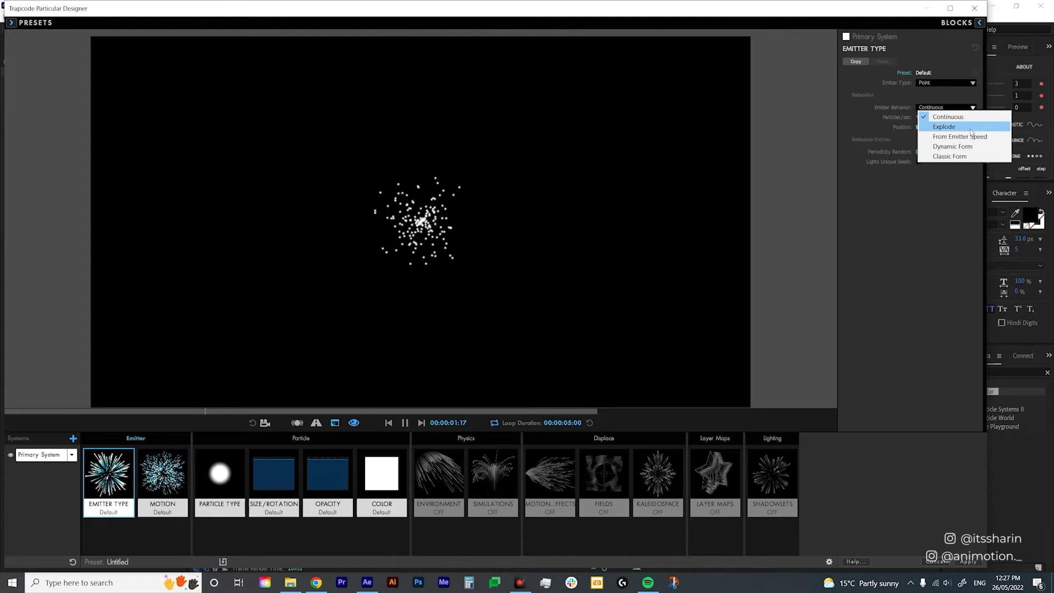
left_click(970, 130)
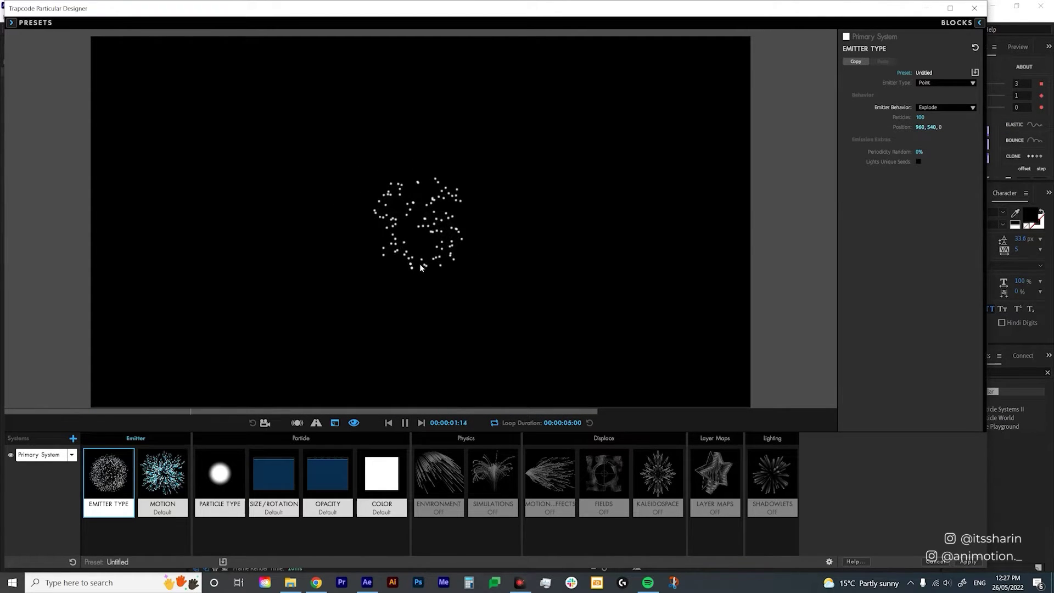
left_click(925, 118)
type("50")
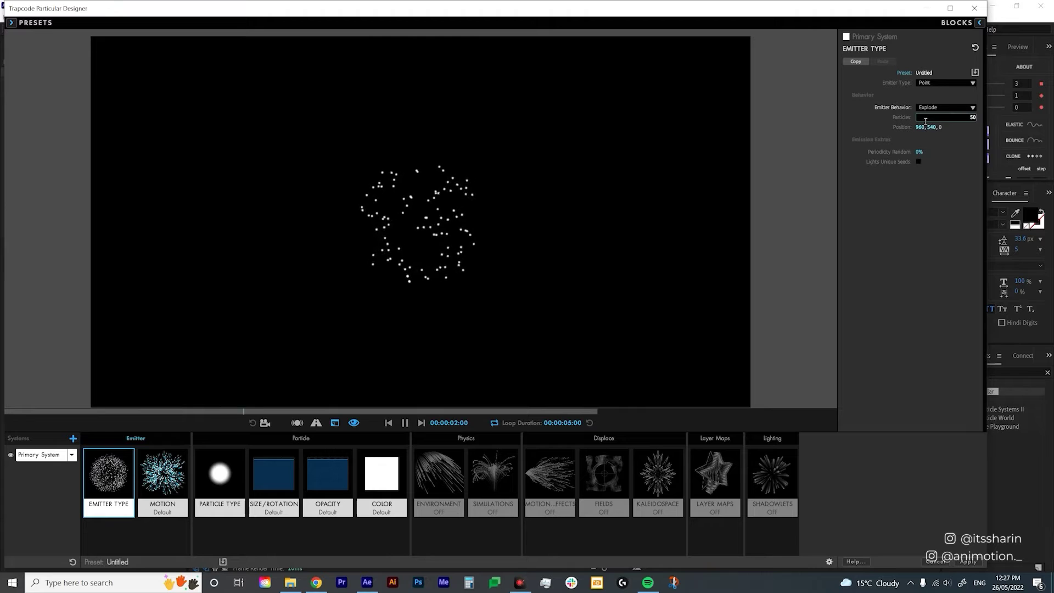
key("Return")
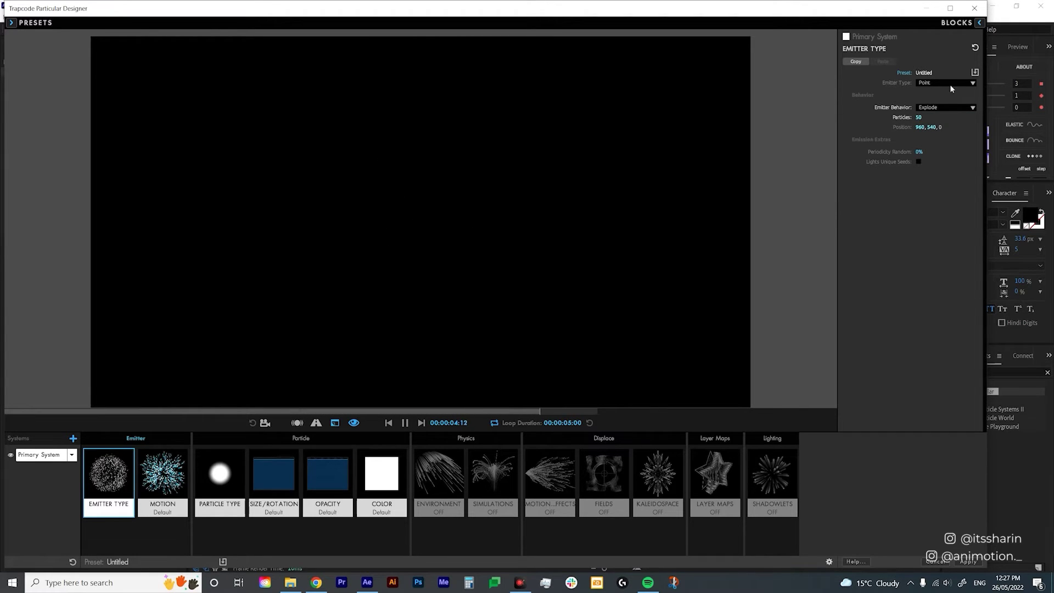
- Change the primary system's particle type to Sprite
left_click(233, 477)
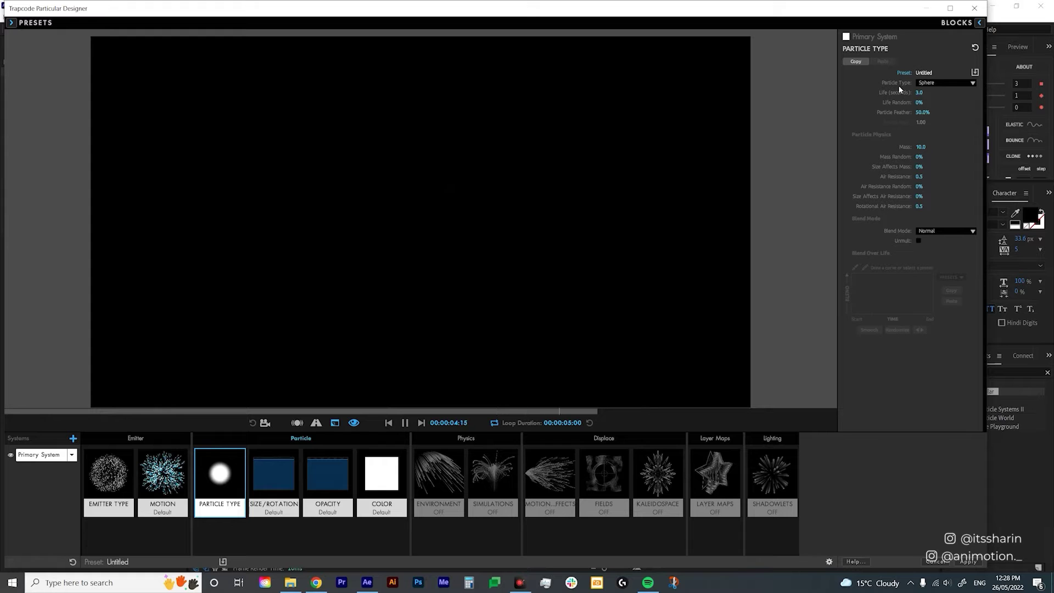
left_click(962, 82)
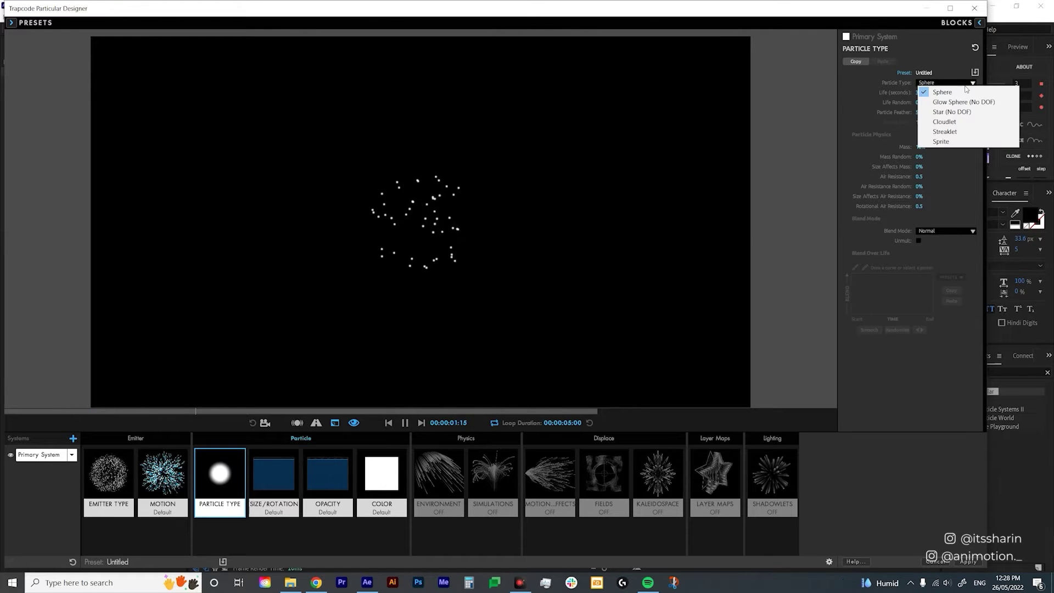
left_click(976, 146)
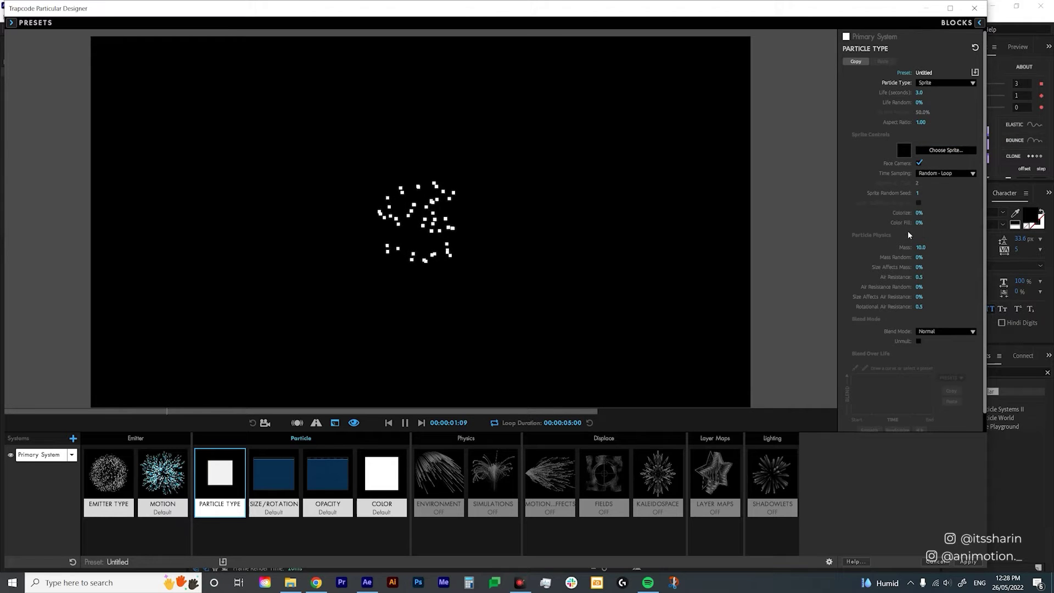
- Choose the Random Bursts sprite from the Light and Magic collection and set the particle size to 90
left_click(963, 150)
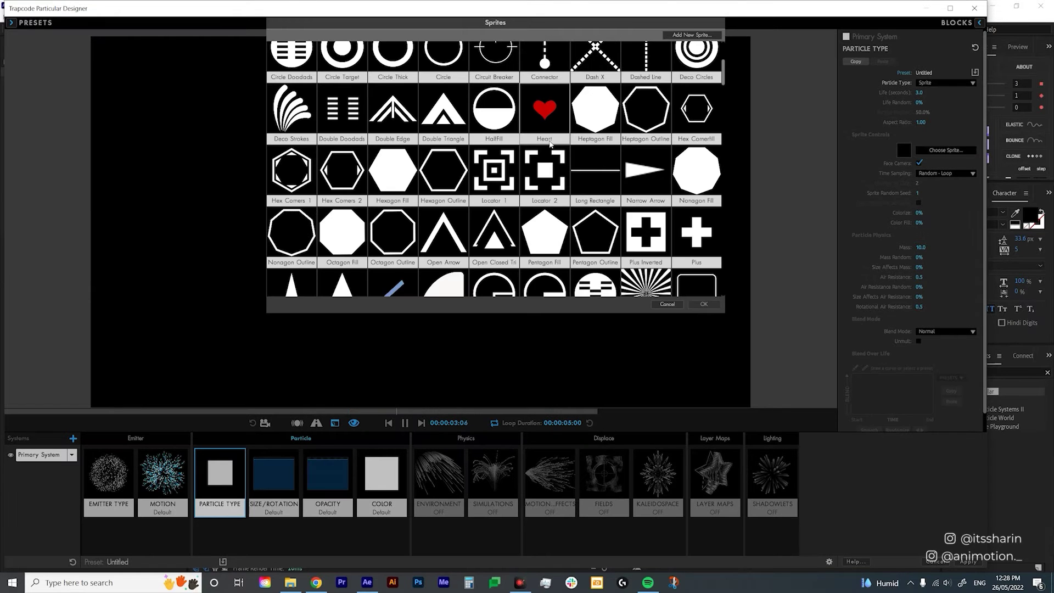
scroll(550, 144, "down", 3)
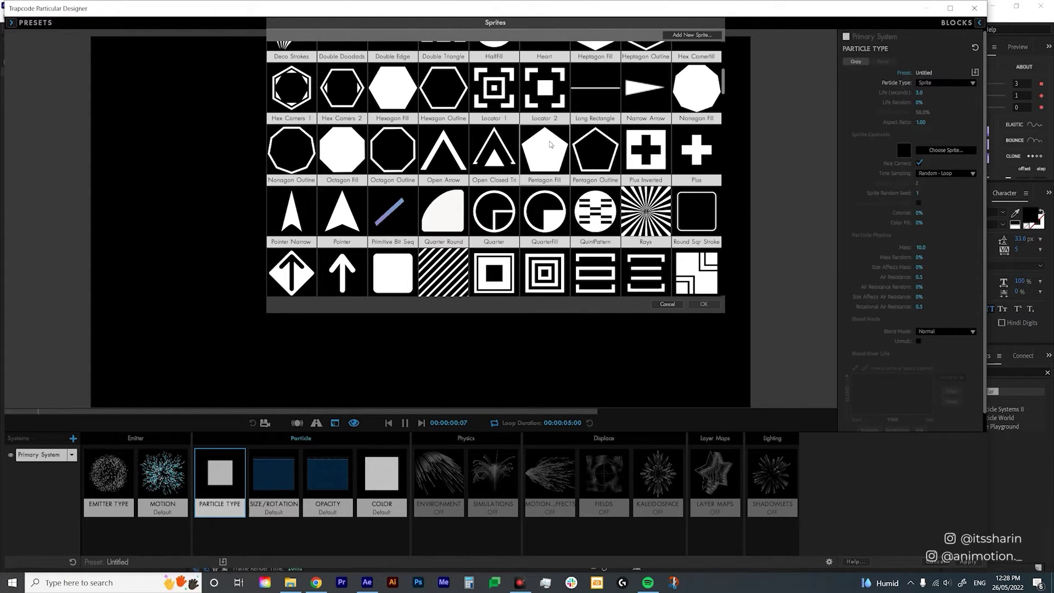
scroll(551, 144, "down", 7)
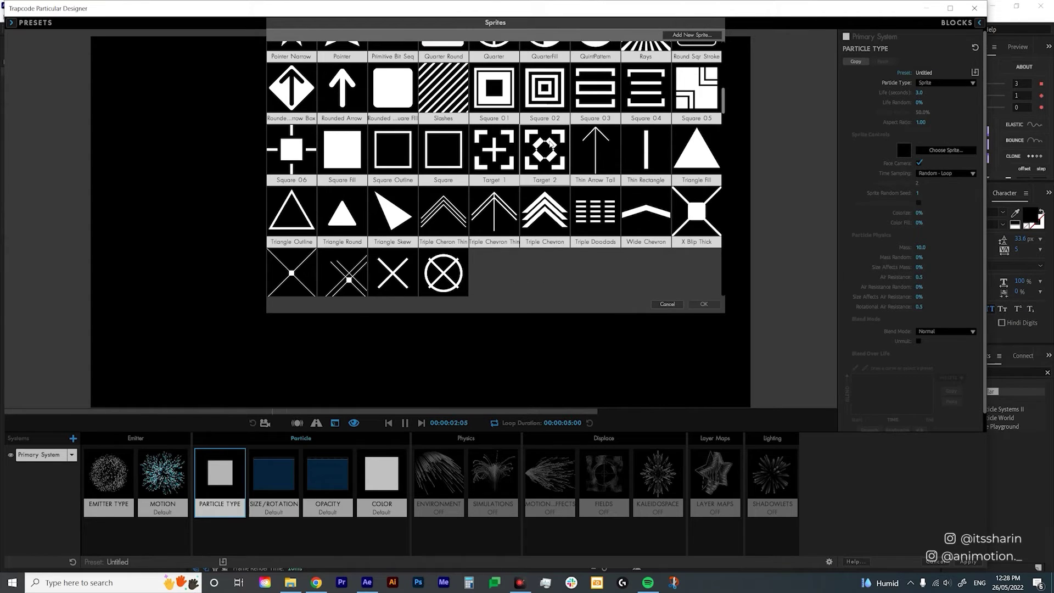
scroll(551, 144, "up", 5)
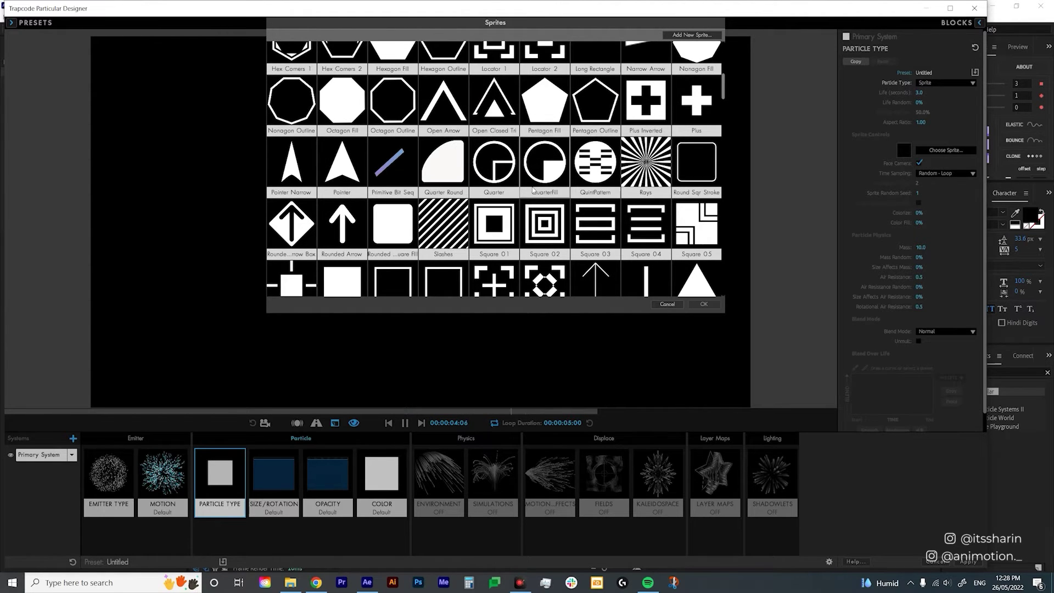
scroll(533, 189, "down", 15)
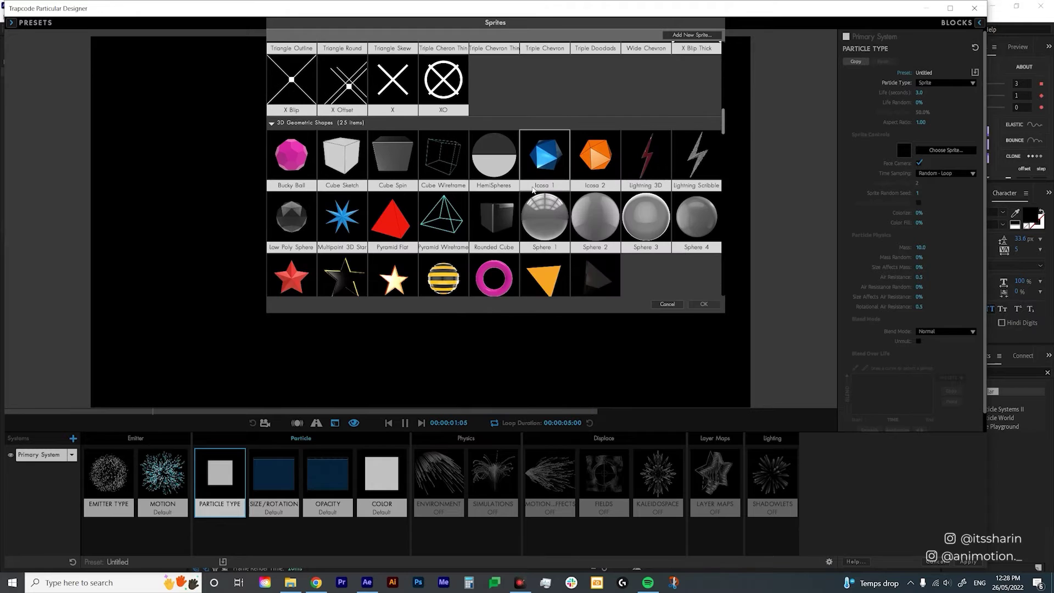
scroll(533, 189, "down", 3)
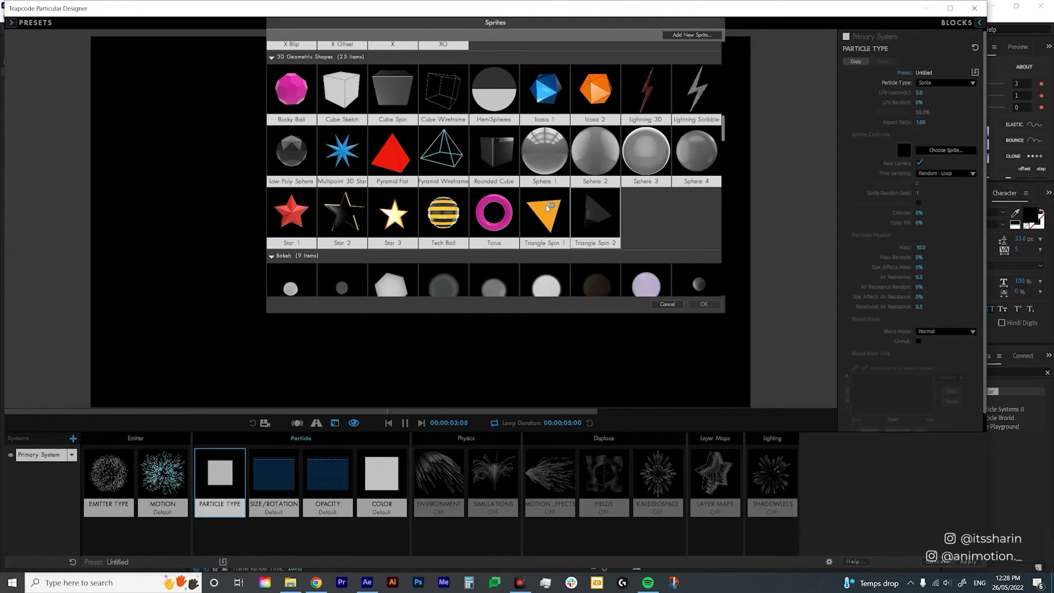
scroll(547, 209, "down", 12)
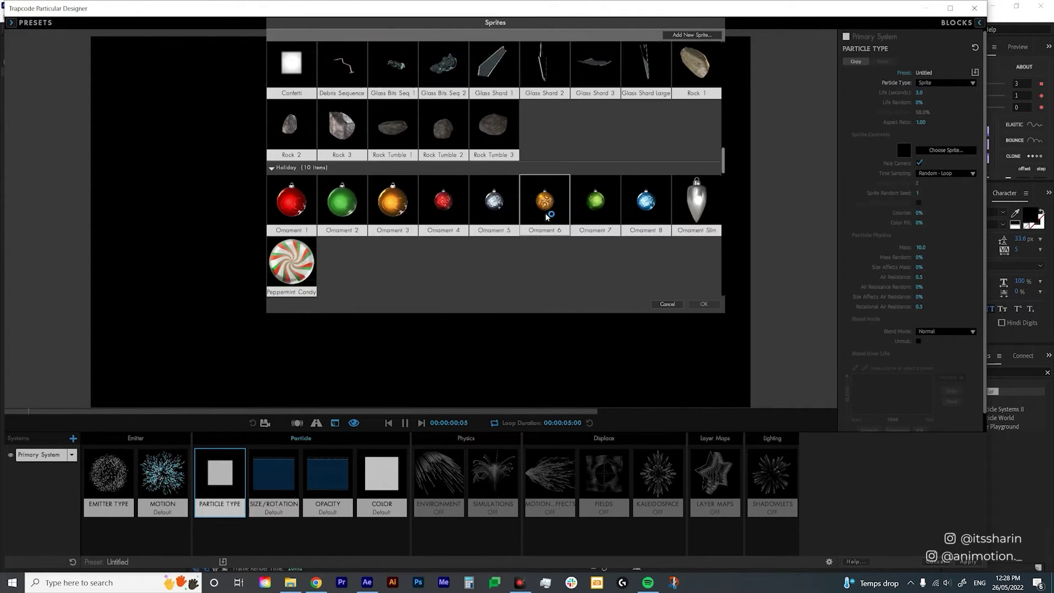
scroll(546, 216, "down", 10)
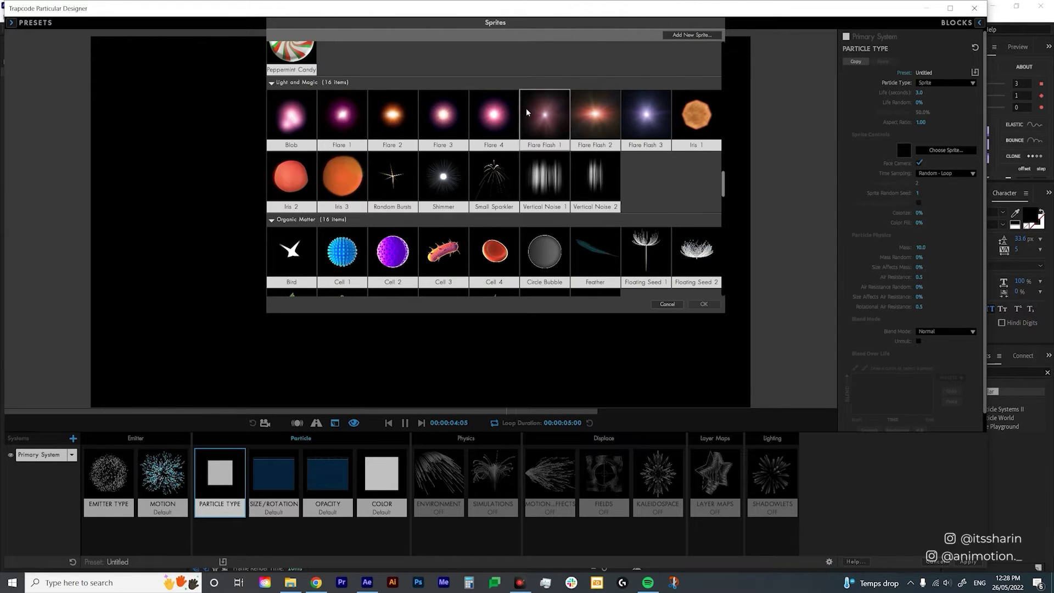
scroll(516, 203, "up", 1)
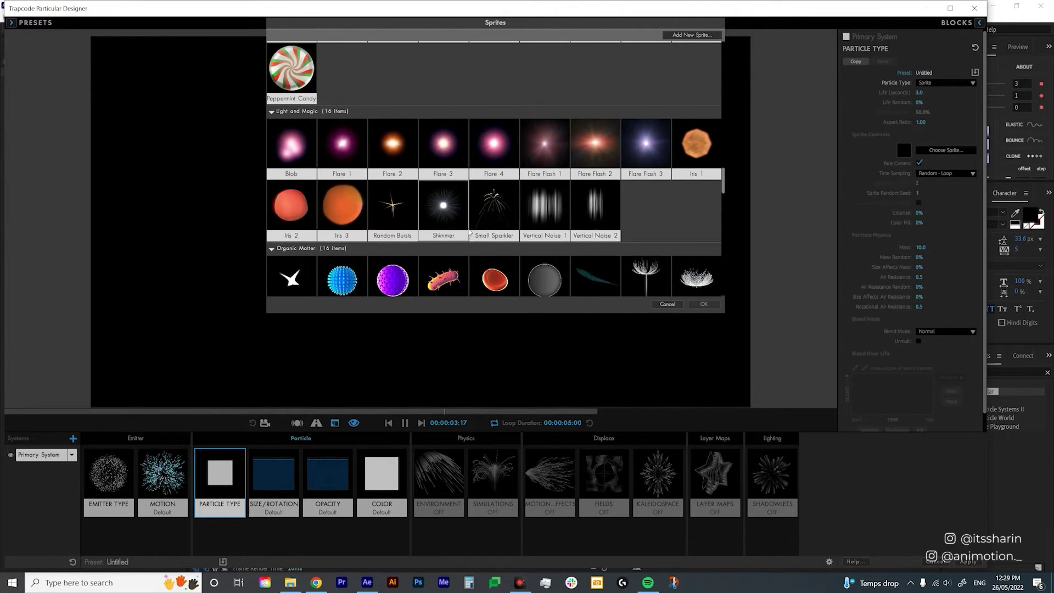
double_click(400, 210)
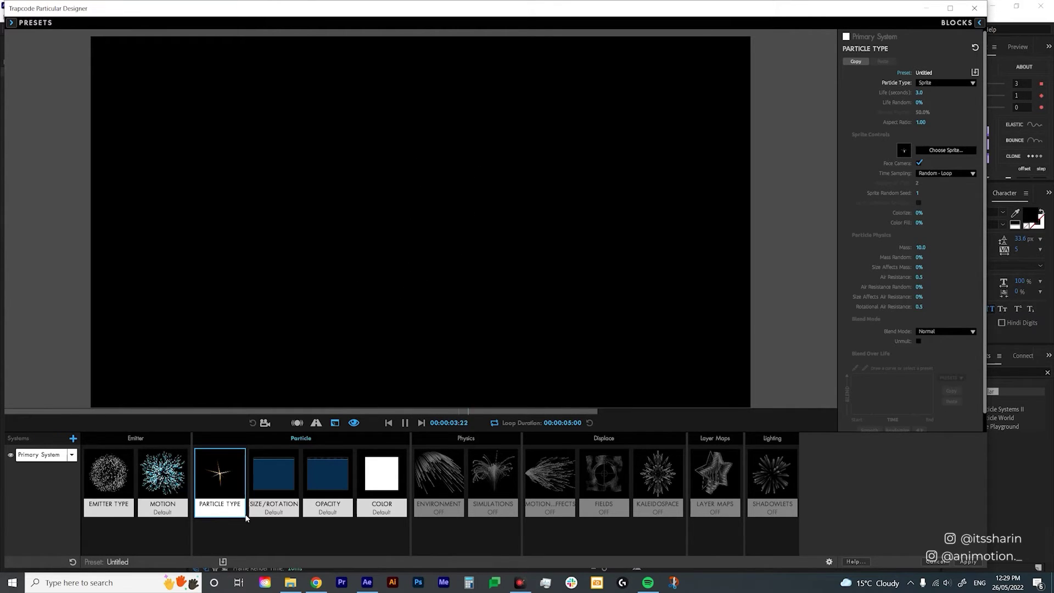
left_click(284, 486)
left_click_drag(919, 97, 952, 97)
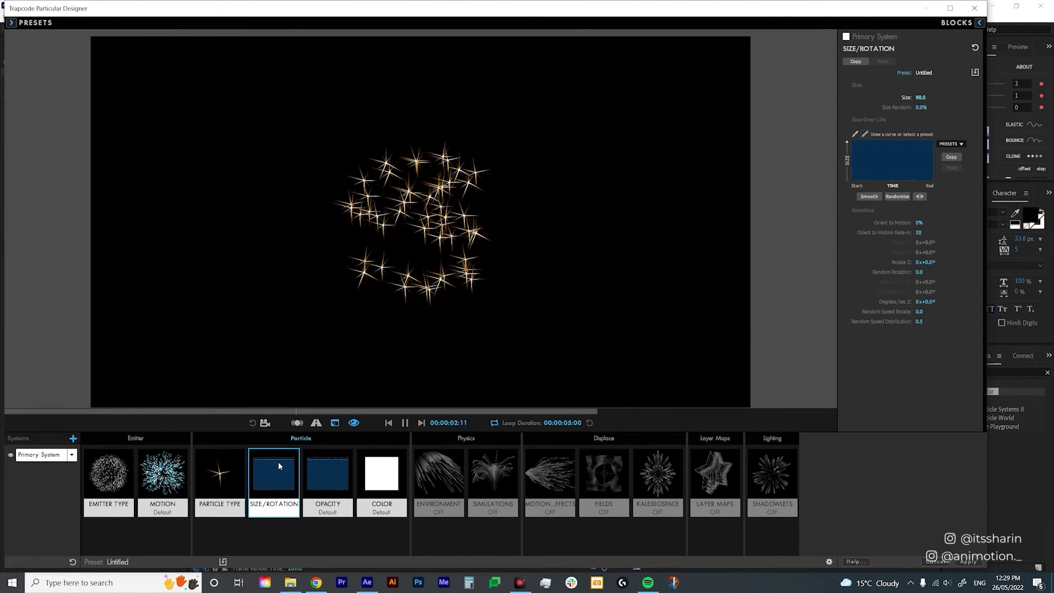
- Add the emoji-heart eyes image from the icons folder as a custom sprite and use it for the particles
left_click(228, 494)
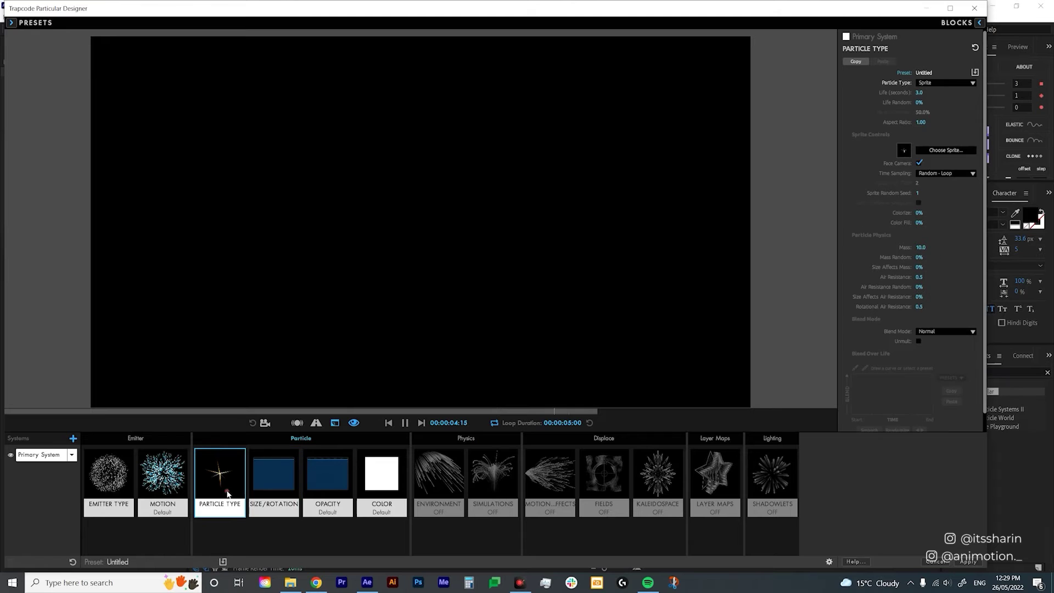
left_click(948, 153)
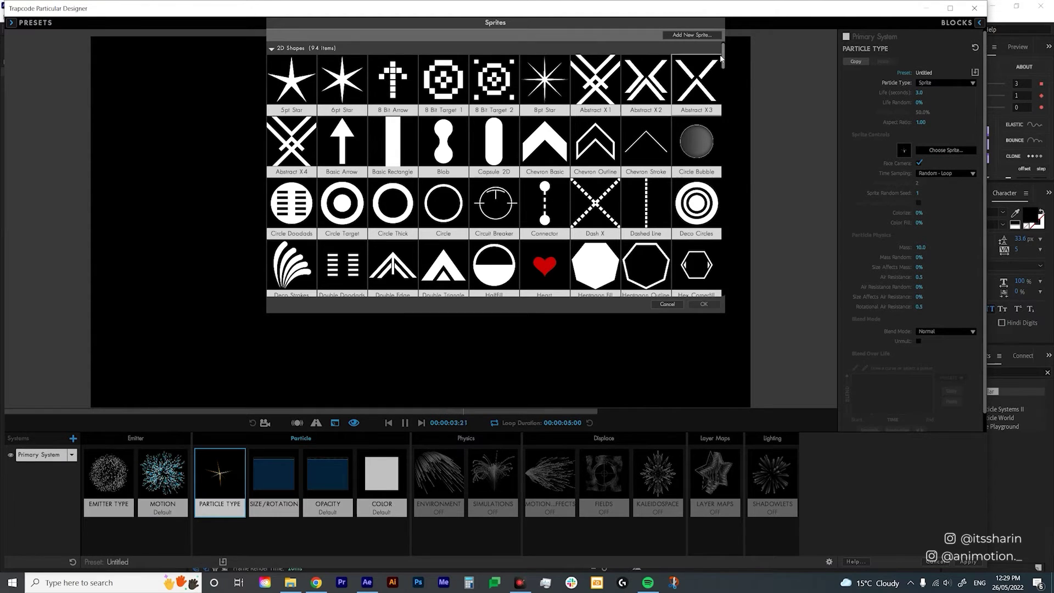
left_click_drag(723, 52, 719, 288)
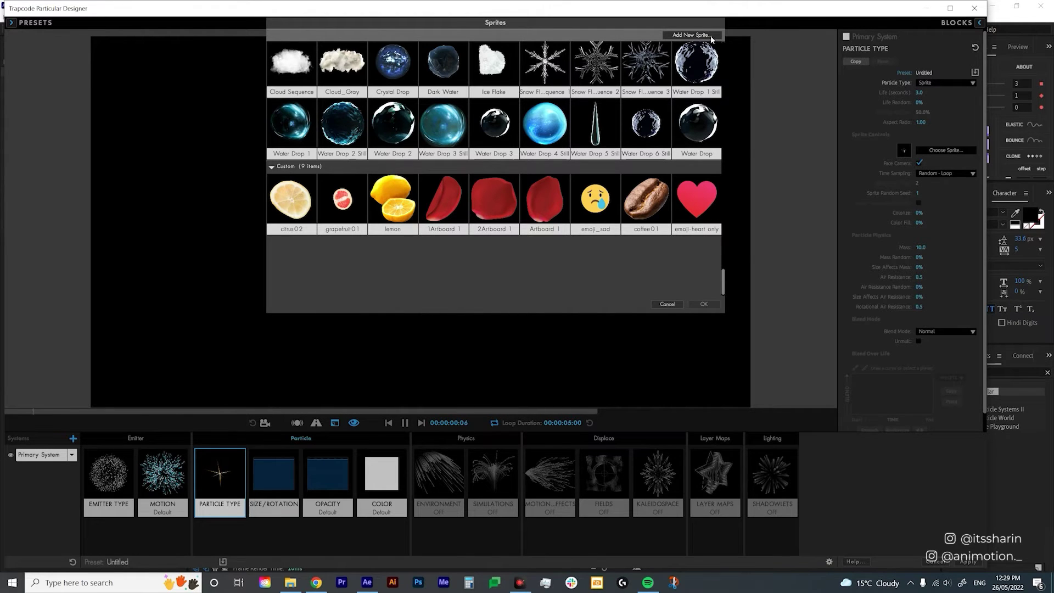
left_click(692, 35)
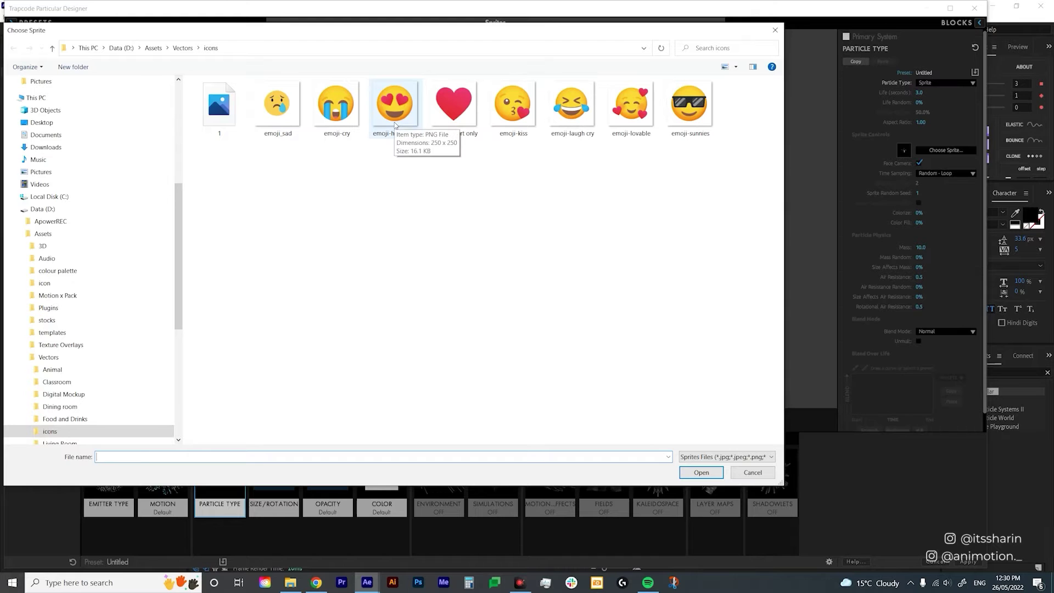
left_click(700, 473)
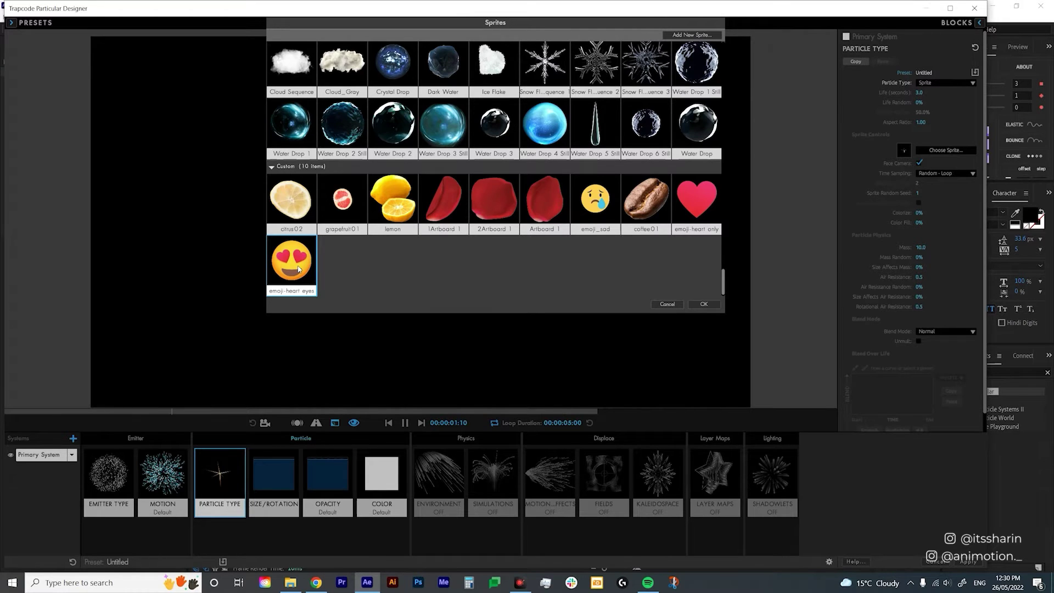
double_click(298, 269)
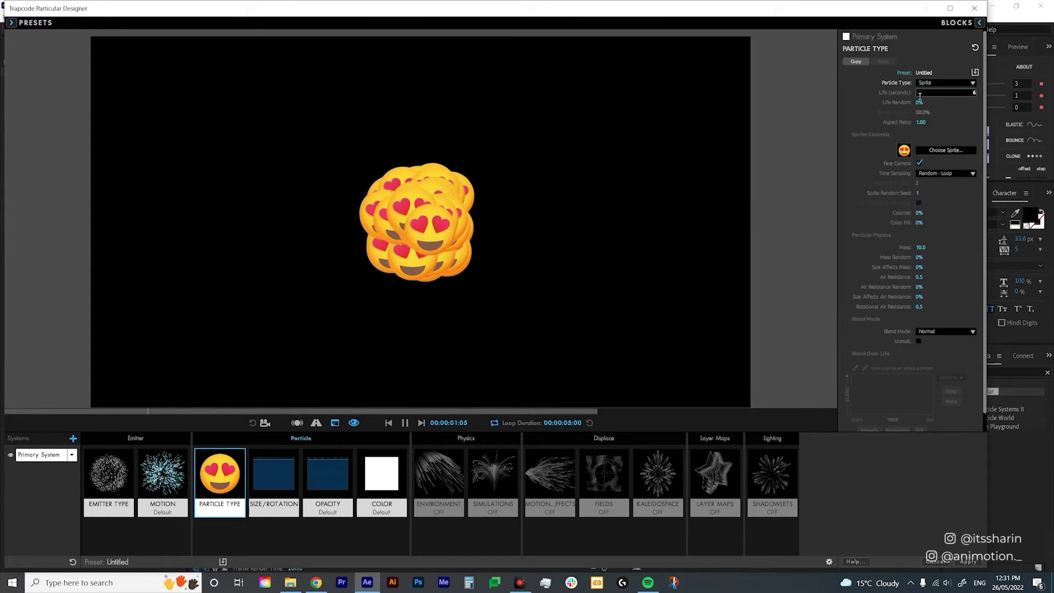
- Set the particle life to 5 seconds and the life random to 100%
key("Return")
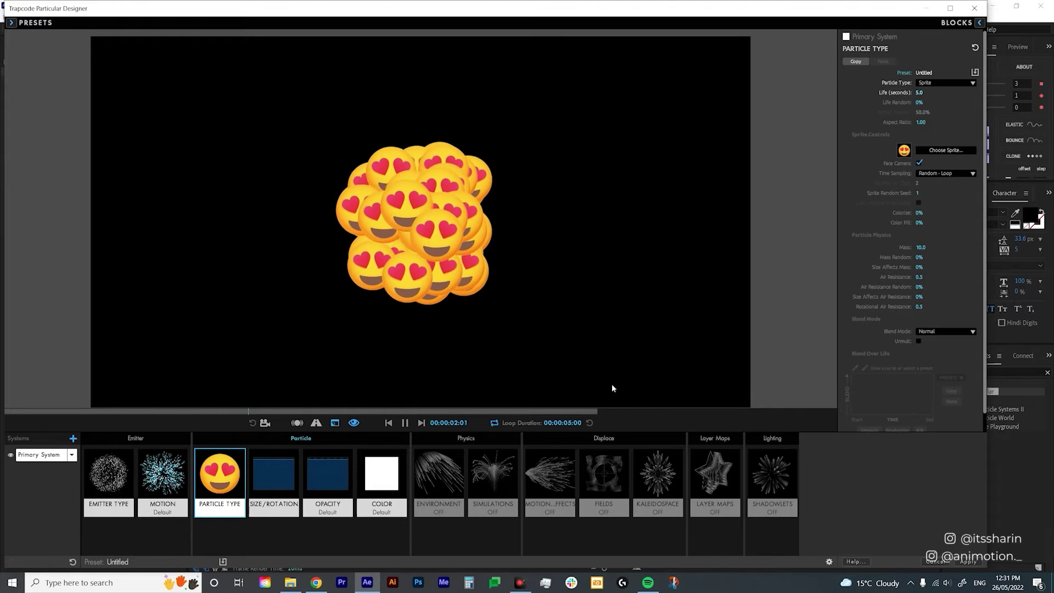
left_click(918, 102)
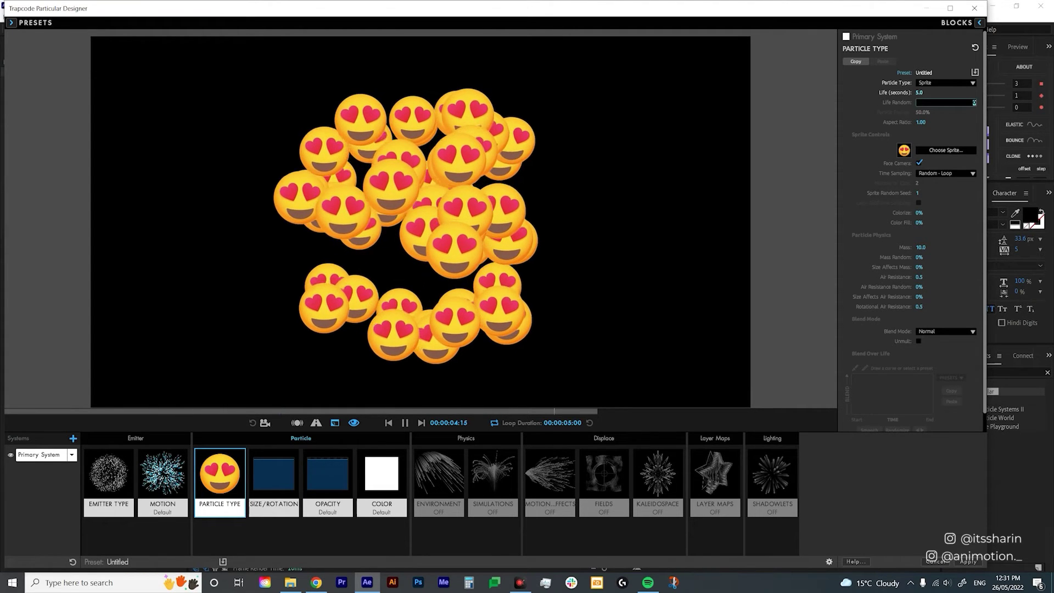
type("100")
key("Return")
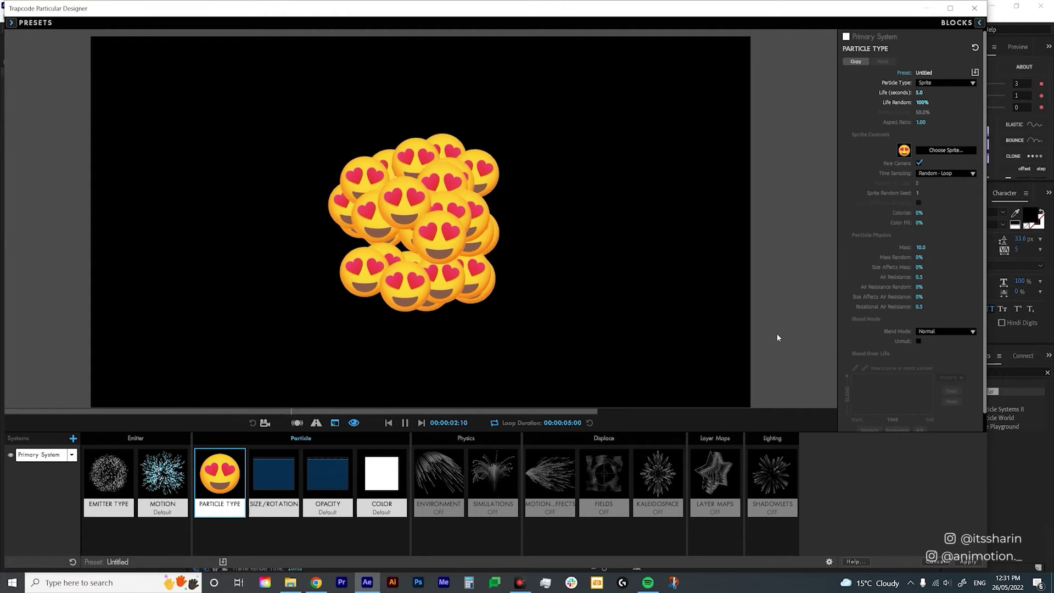
- Set the particle size to 20, the size random to 50% and the orient to motion to about 51%
left_click(283, 483)
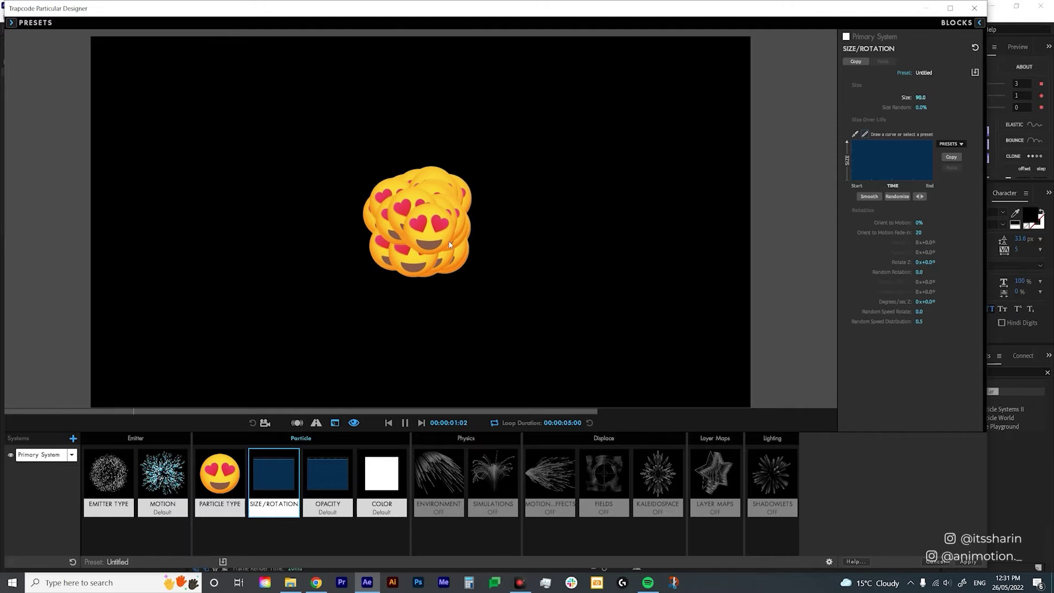
left_click(924, 97)
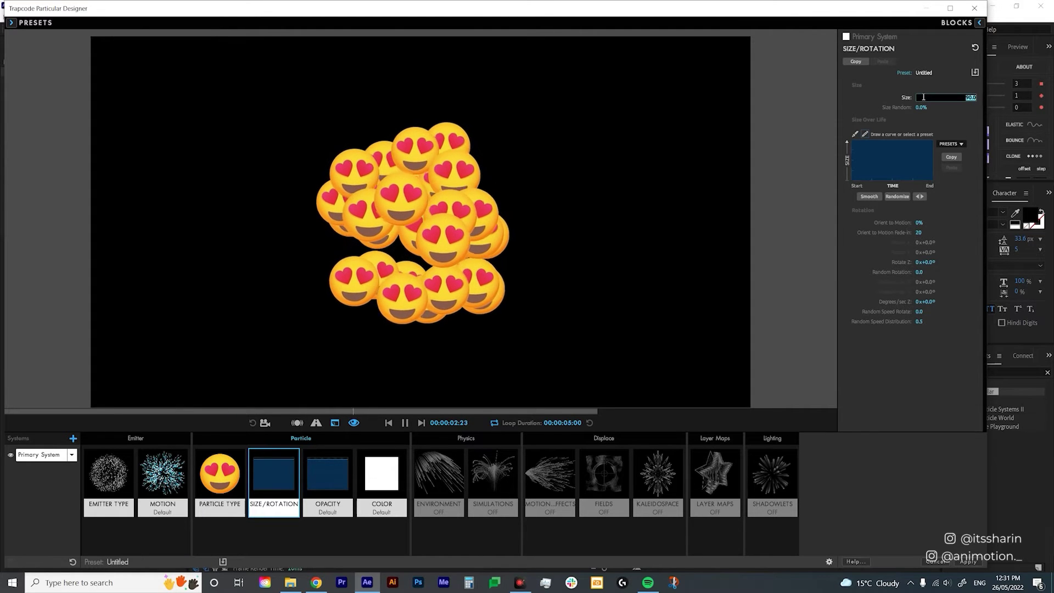
type("20")
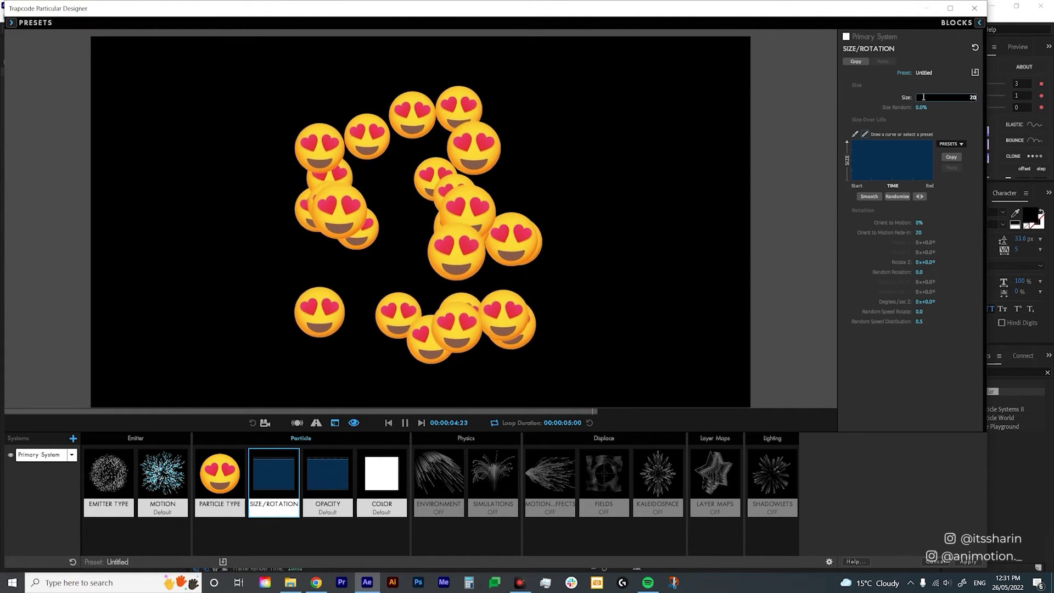
key("Return")
left_click(921, 107)
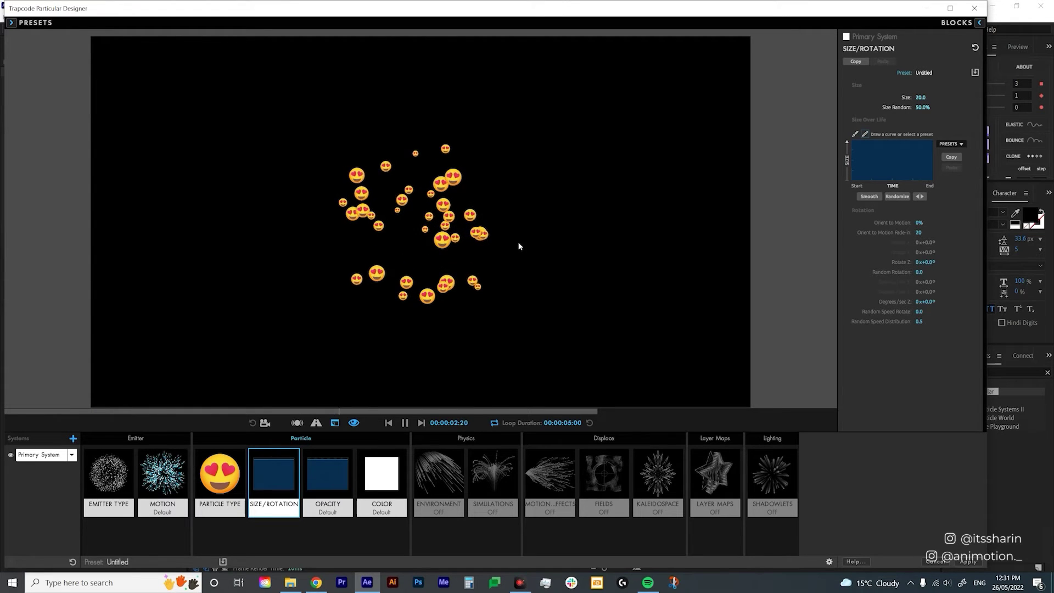
left_click_drag(919, 222, 935, 223)
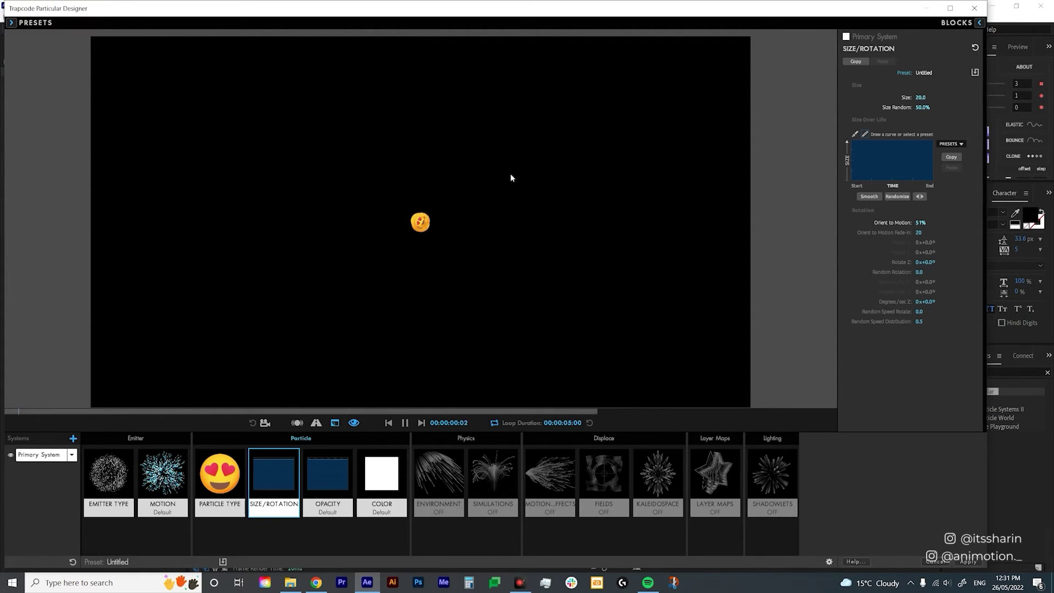
- Set the emitter motion's velocity to 1000
left_click(160, 485)
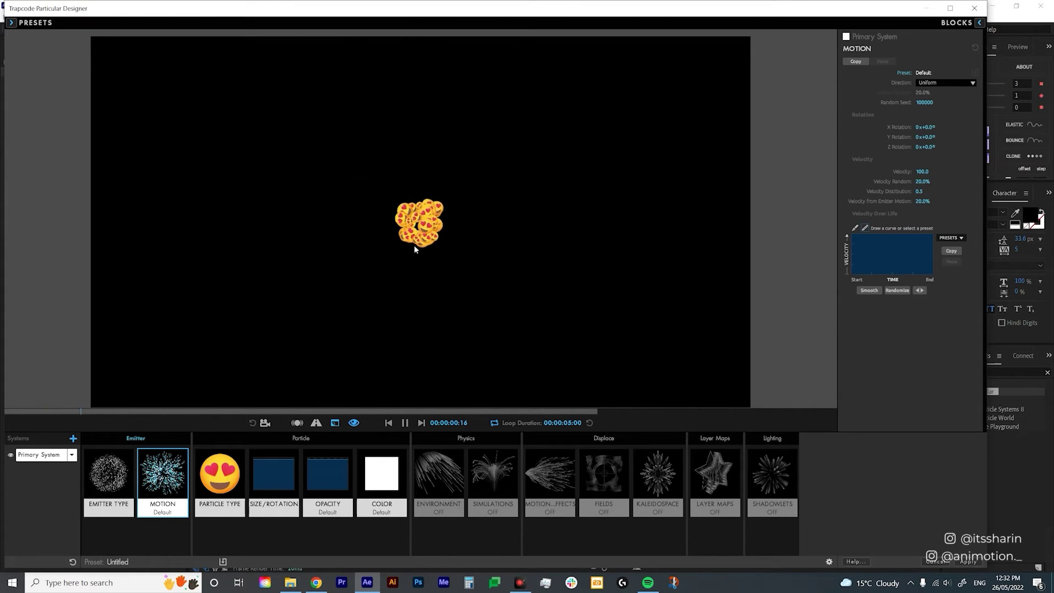
left_click(923, 172)
type("1000")
key("Return")
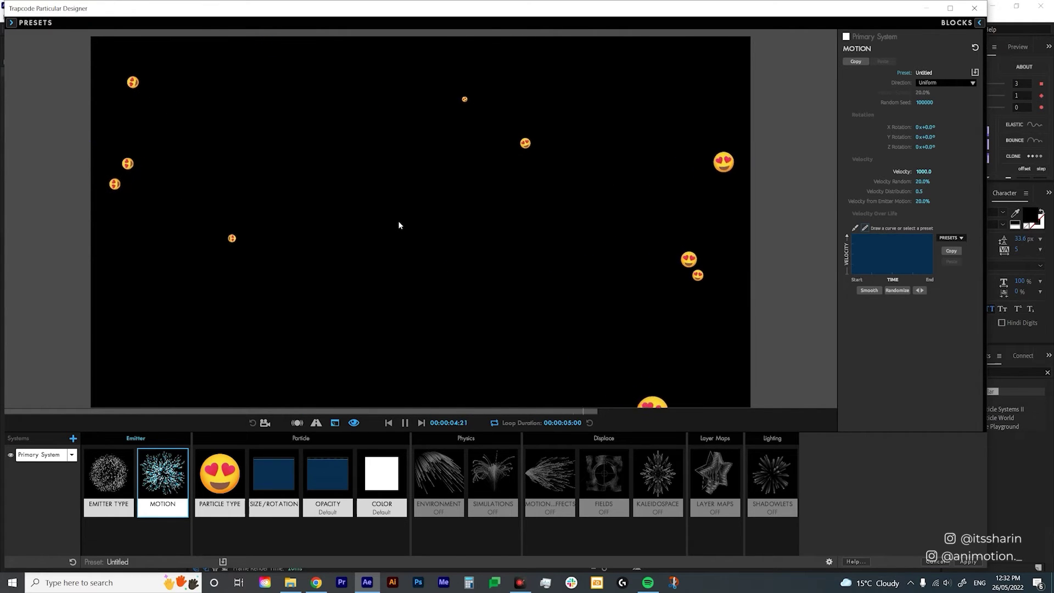
- Apply the Turbulent Wind environment preset to the primary system's physics
left_click(448, 485)
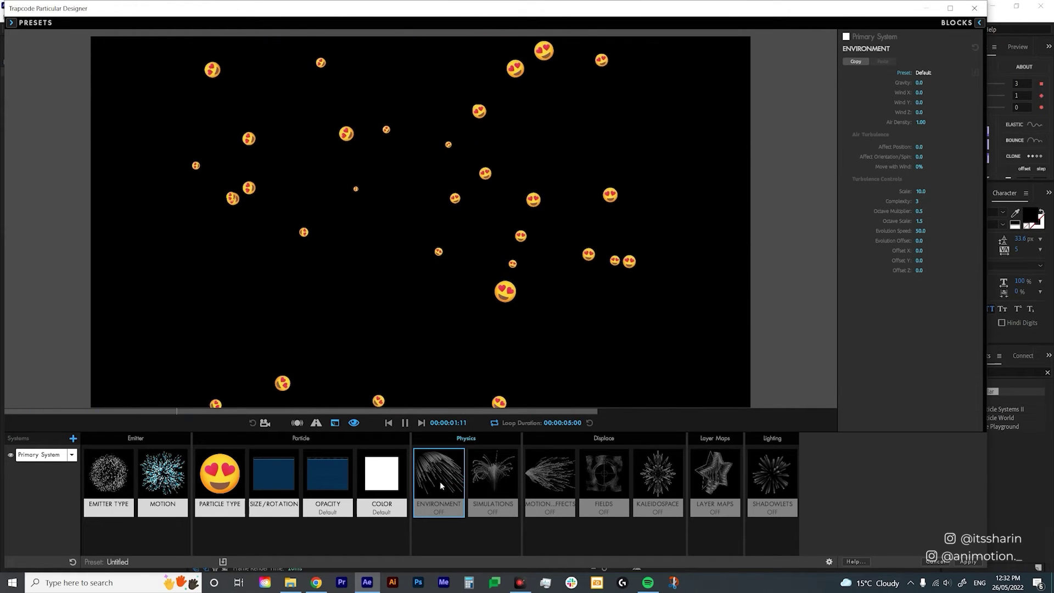
left_click(382, 479)
left_click(336, 481)
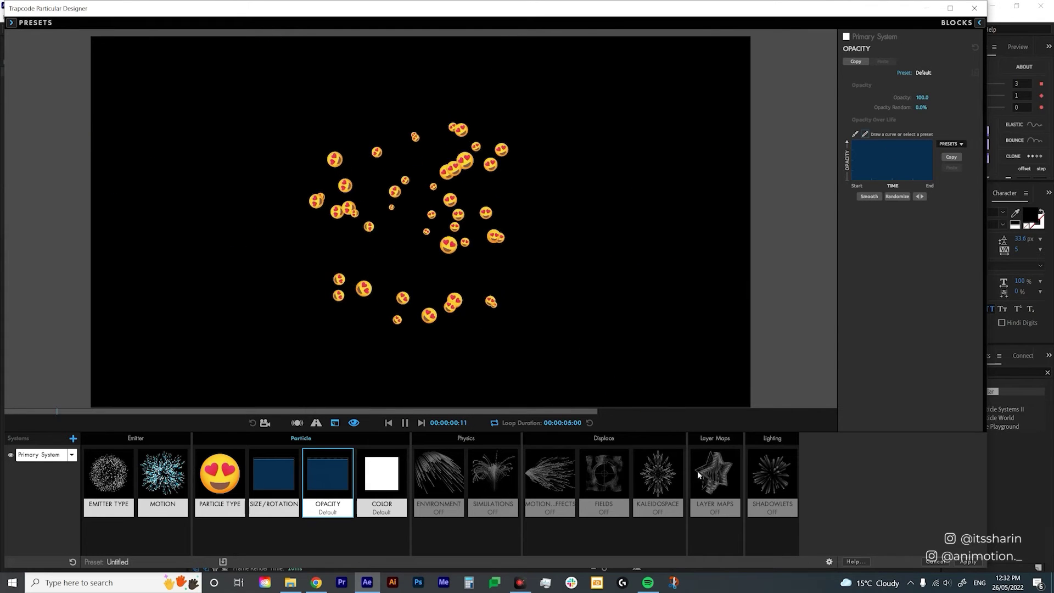
left_click(438, 486)
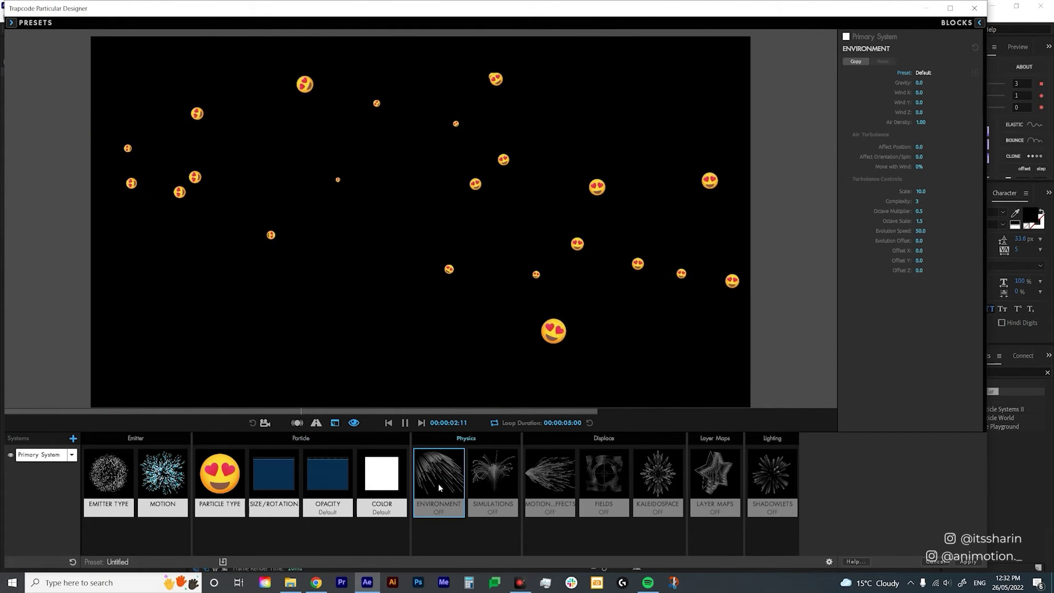
double_click(438, 484)
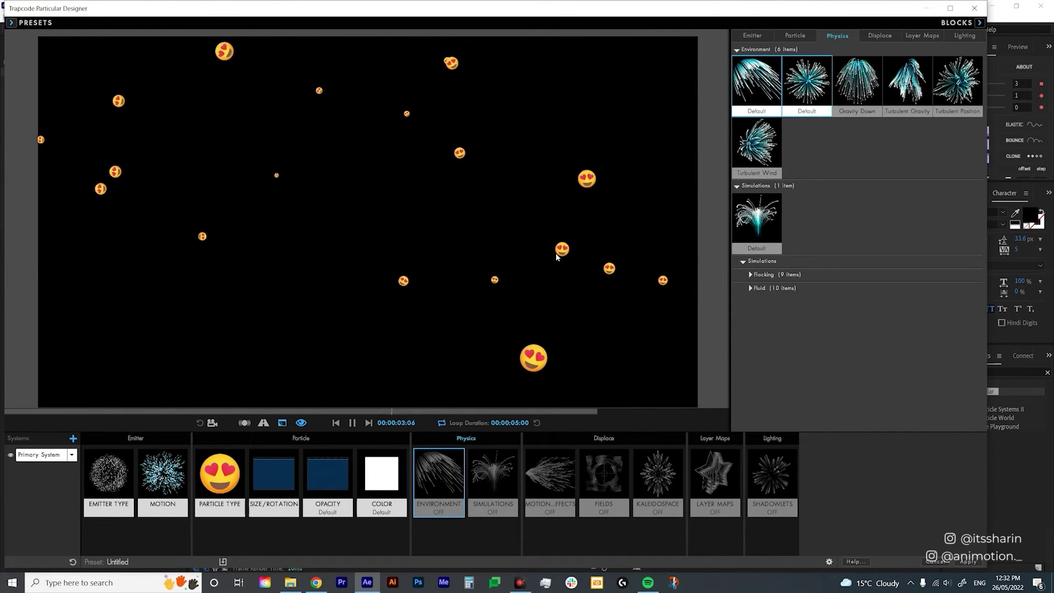
double_click(762, 150)
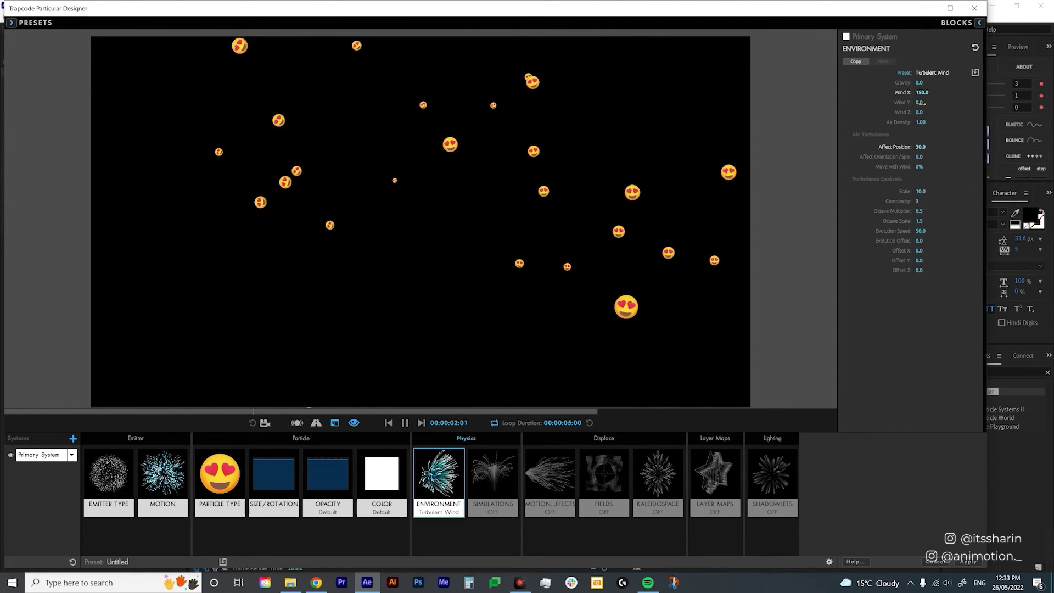
- Set the environment's Wind Y to about -408, Wind X to 50 and the air turbulence's Affect Position to 100
left_click_drag(920, 102, 889, 102)
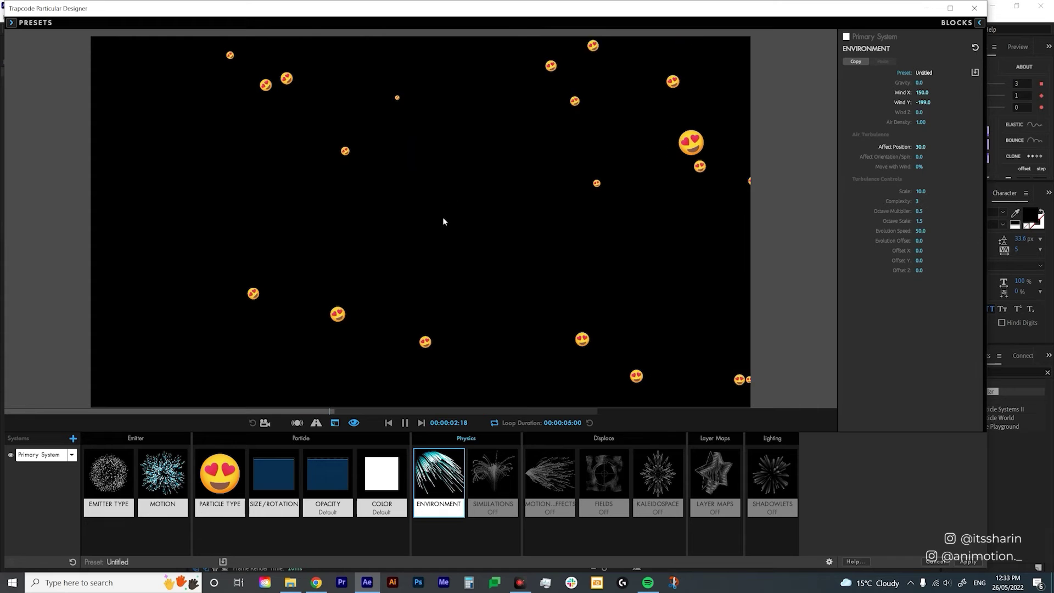
left_click_drag(923, 102, 872, 102)
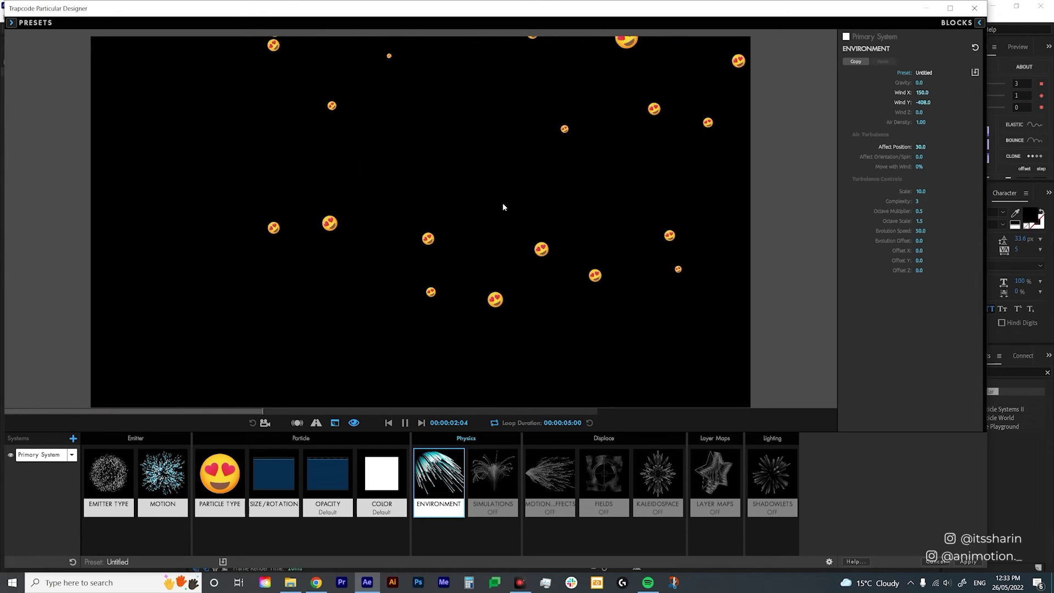
left_click(925, 93)
type("50")
key("Return")
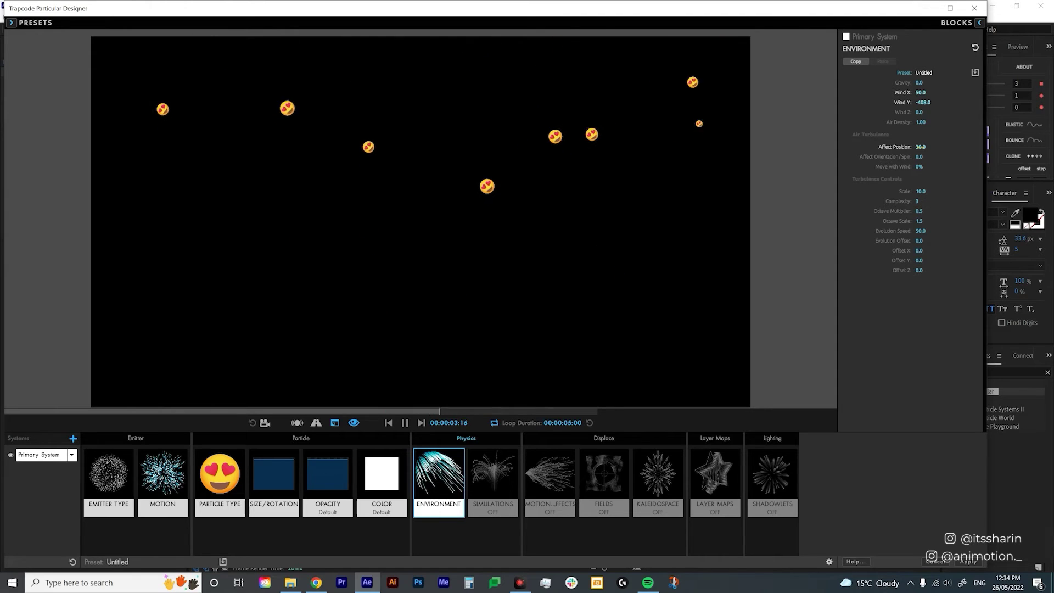
left_click_drag(920, 146, 958, 147)
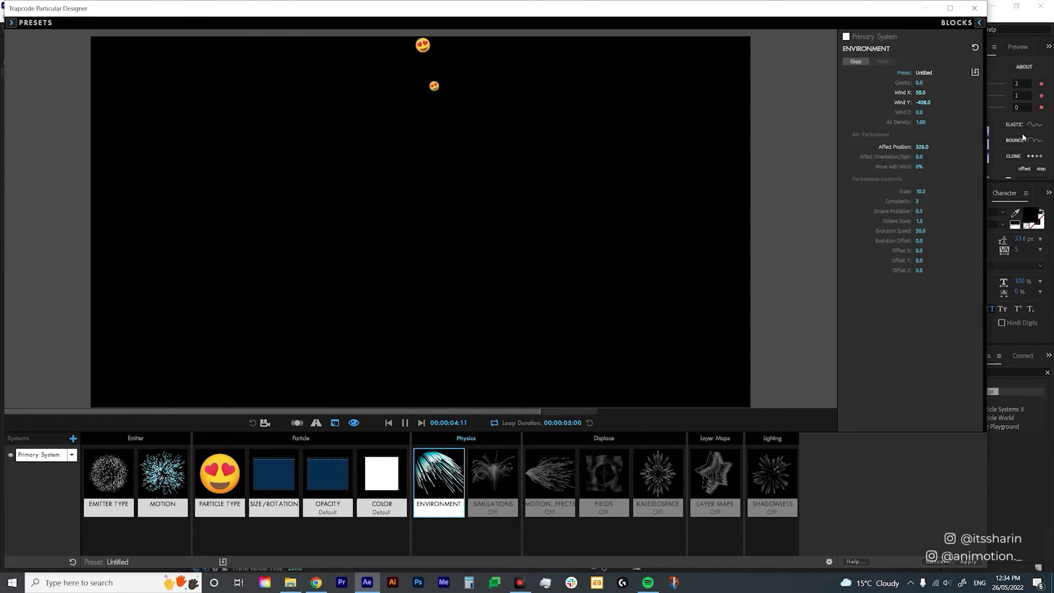
left_click(922, 146)
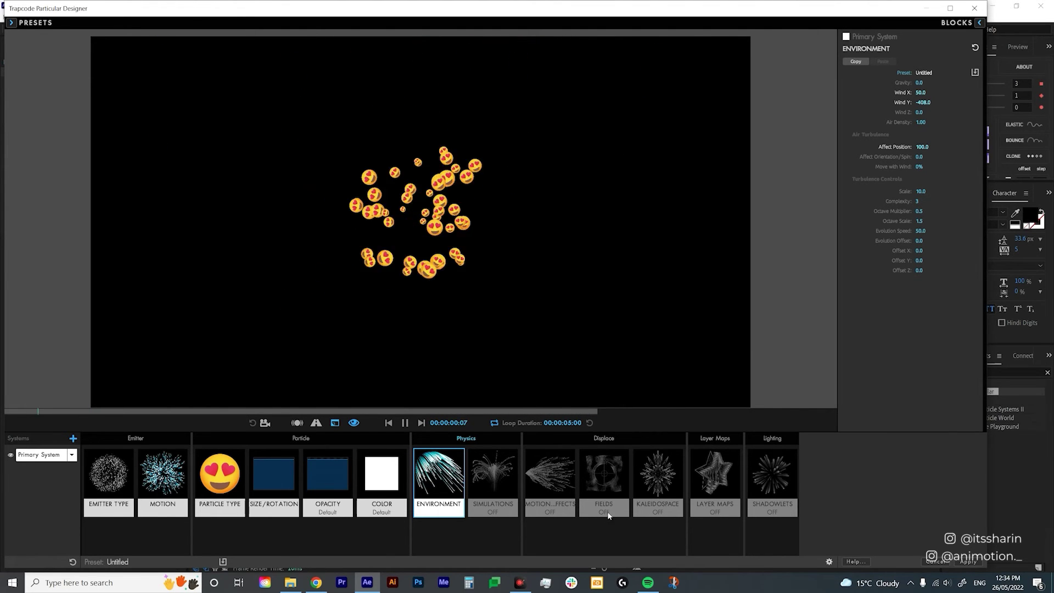
- Apply the Affect Size fields preset and set the turbulence field's TF Affect Size to 100
left_click(610, 484)
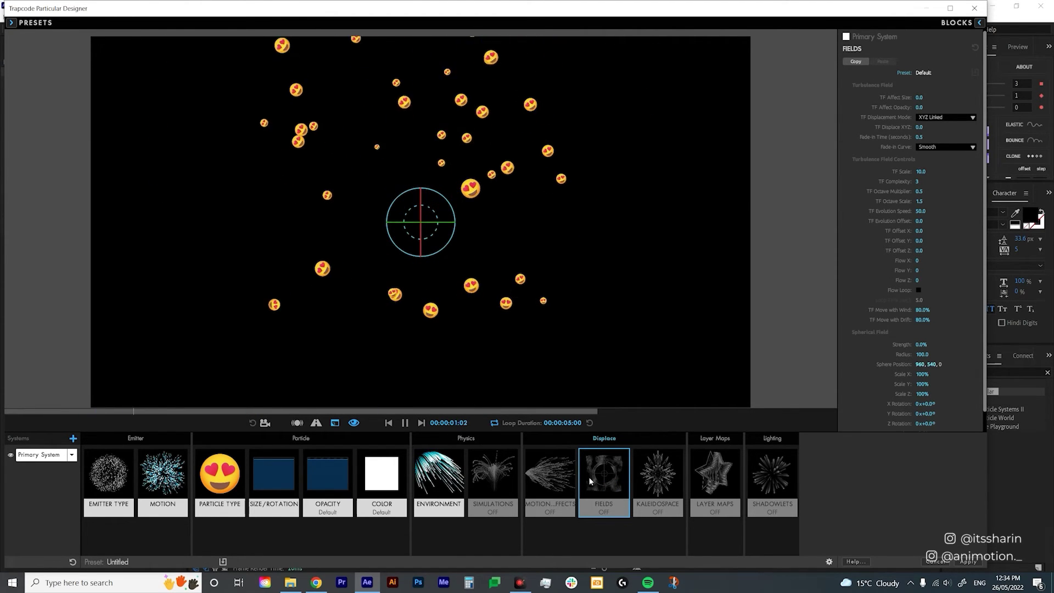
mouse_move(903, 289)
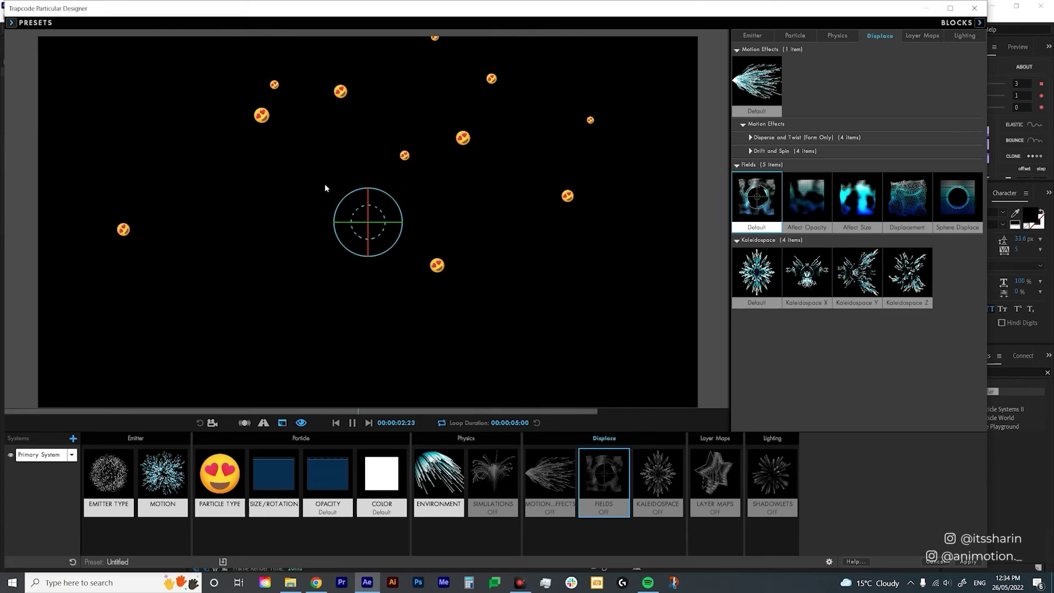
double_click(867, 206)
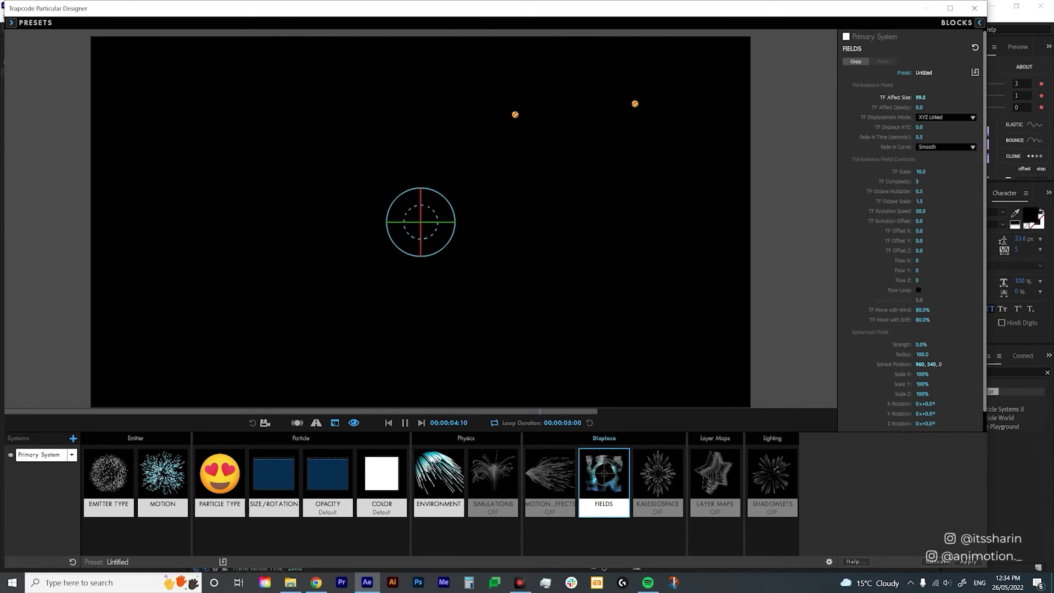
left_click_drag(922, 97, 944, 98)
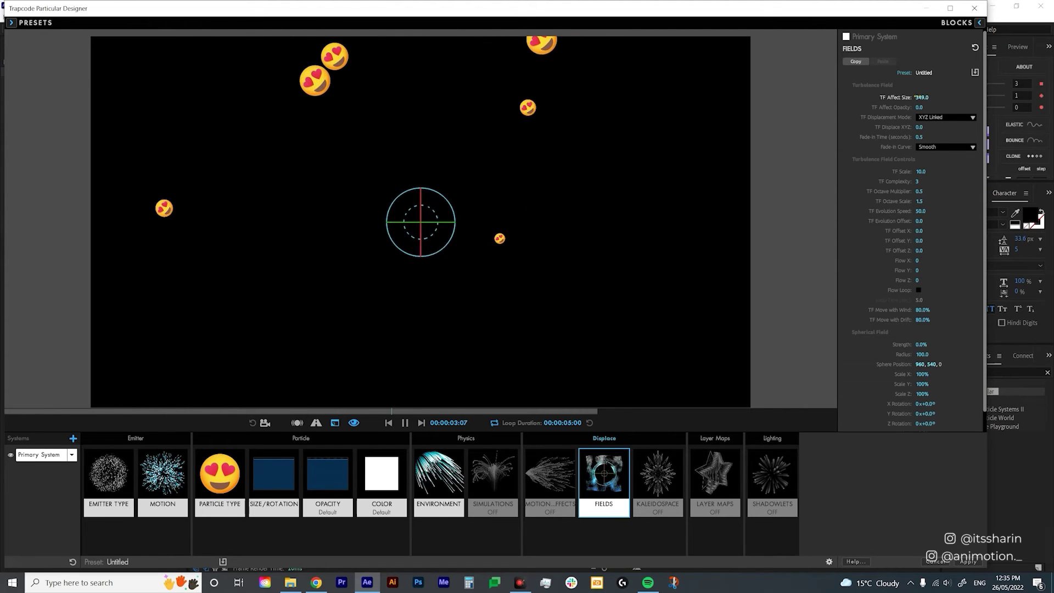
left_click(917, 97)
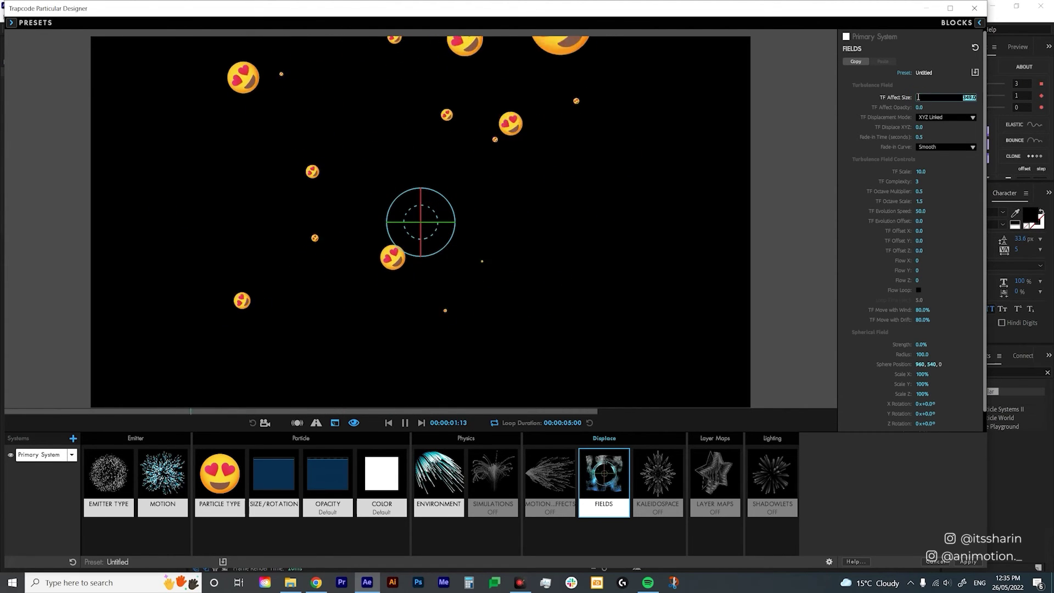
type("100")
key("Return")
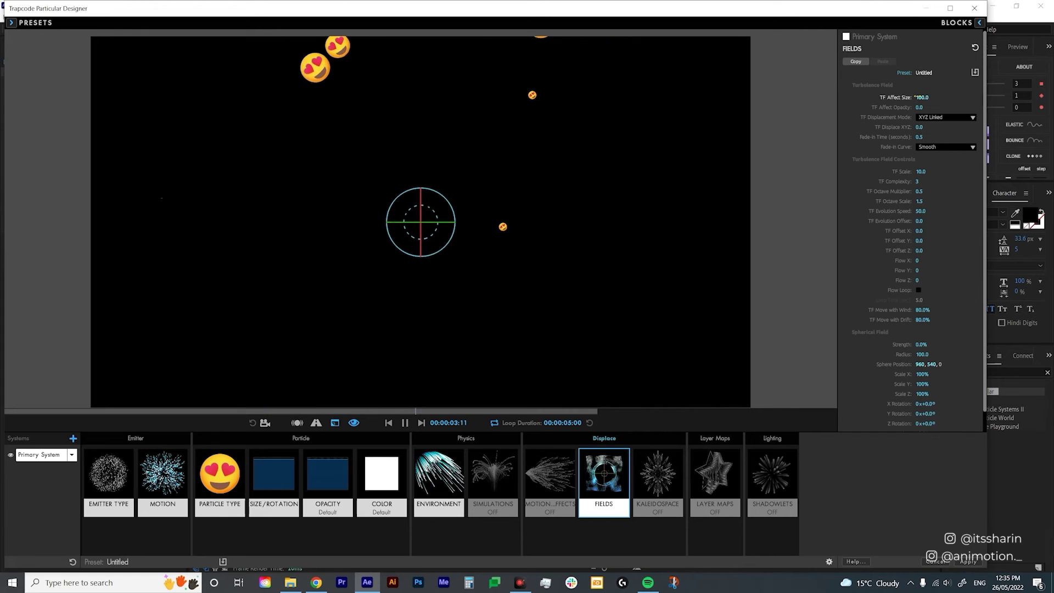
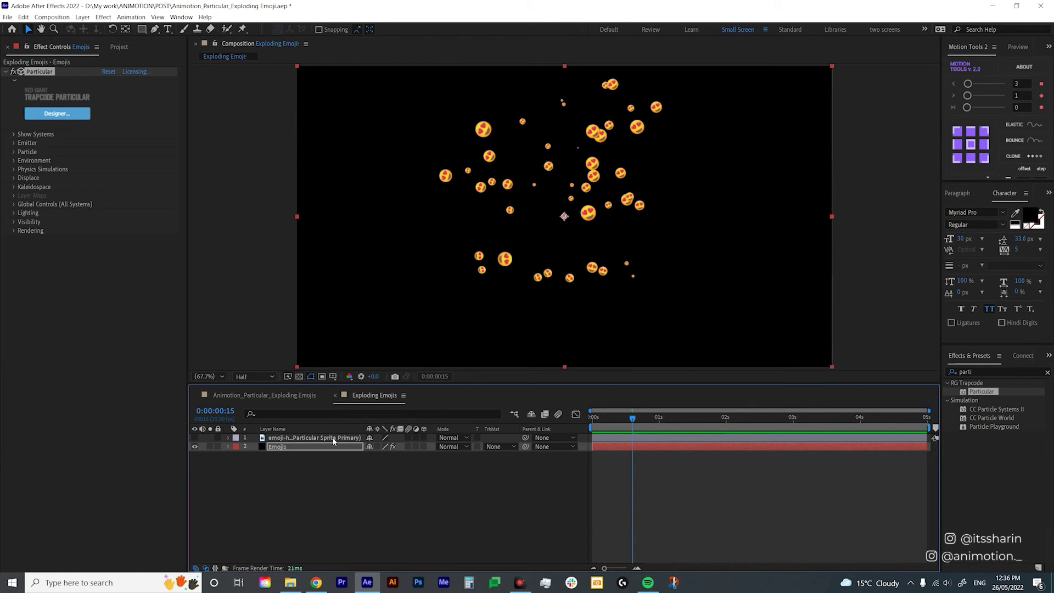
- Open the emoji-heart eyes sprite layer of the Exploding Emojis composition in its own viewer
left_click(332, 437)
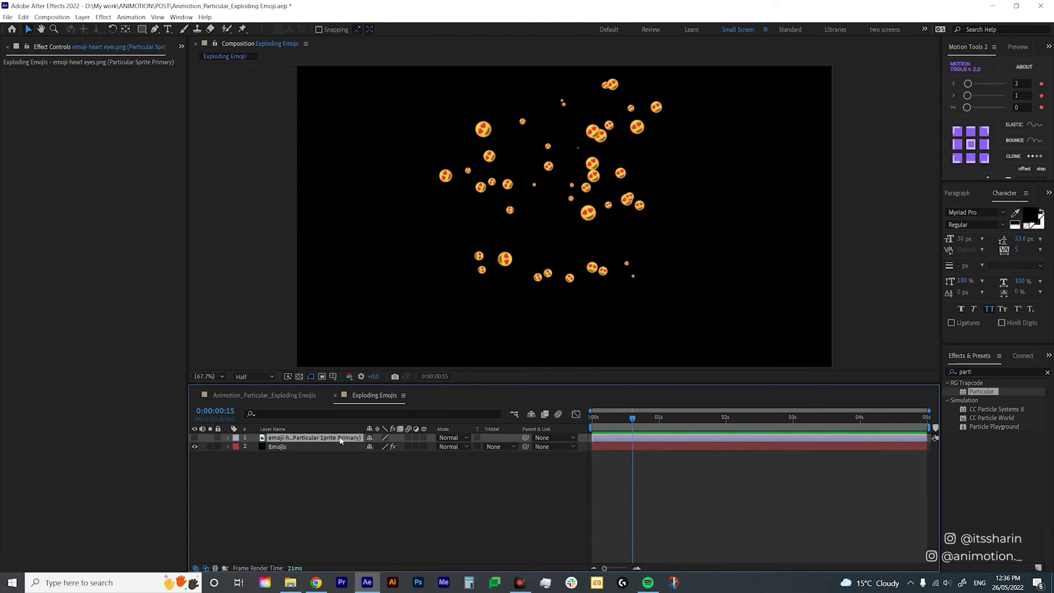
double_click(340, 439)
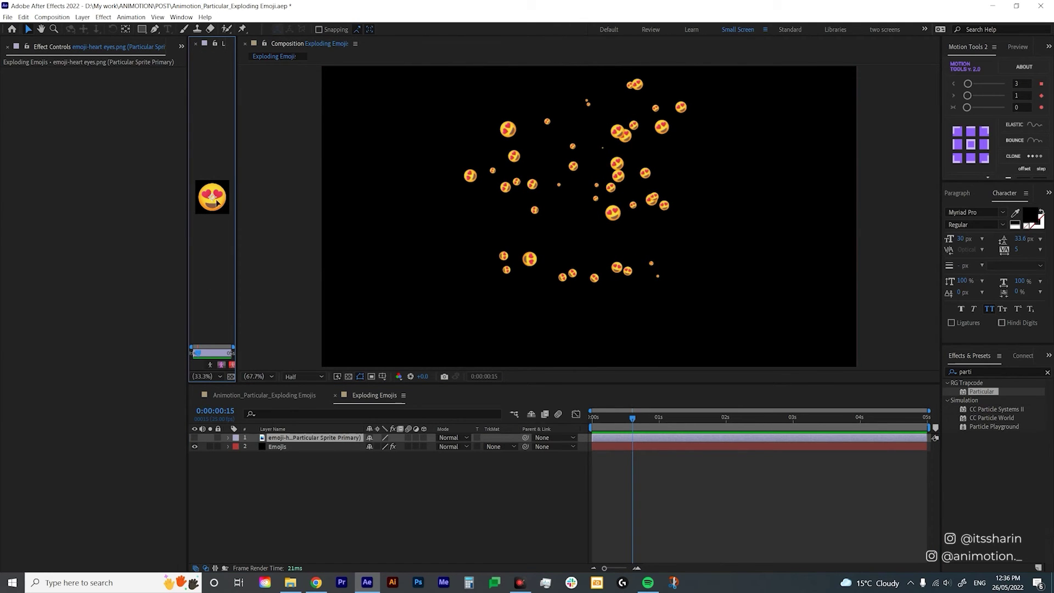
- Move the heart-eyes sprite layer below the Emojis layer and pre-compose it as emojis-ani, leaving all attributes in Exploding Emojis
left_click(195, 43)
left_click_drag(316, 437, 335, 451)
right_click(335, 451)
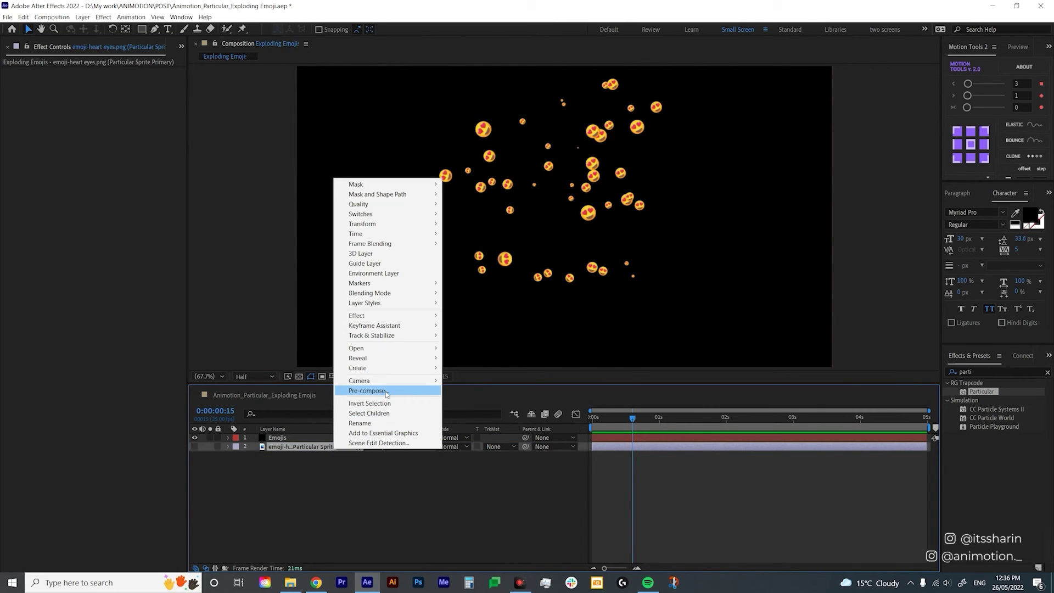
left_click(366, 391)
type("emojis0")
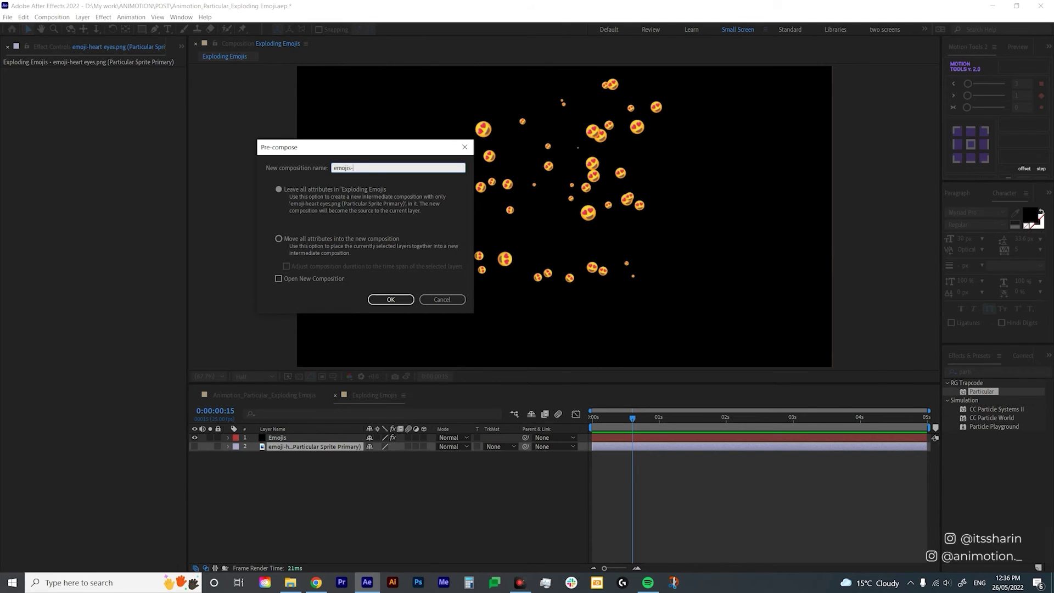
key("Return")
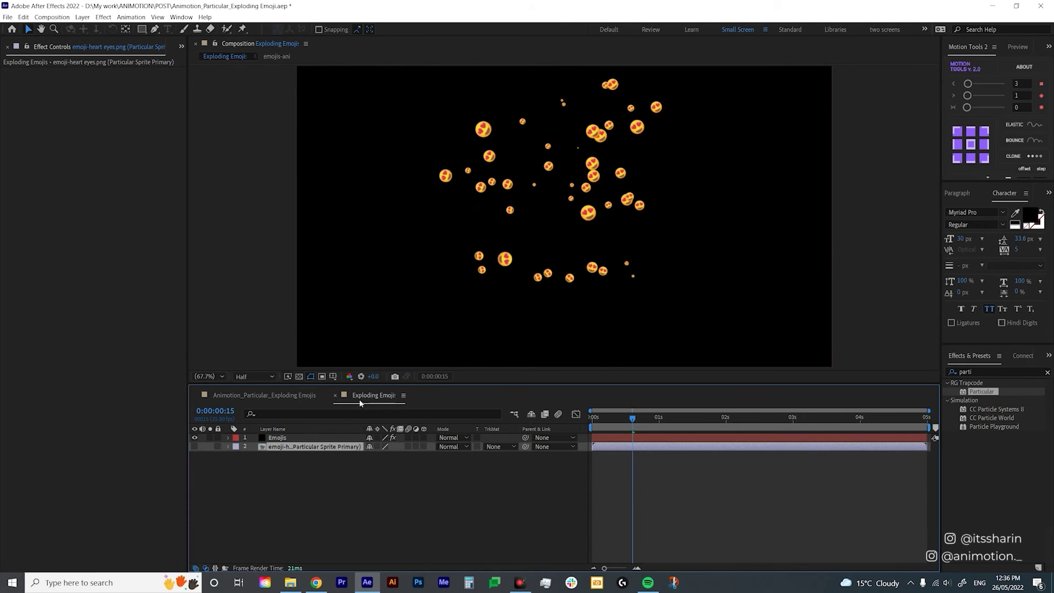
- Open the emojis-ani pre-comp and split its emoji layer into five segments at about 1, 2, 3 and 4 seconds
double_click(306, 446)
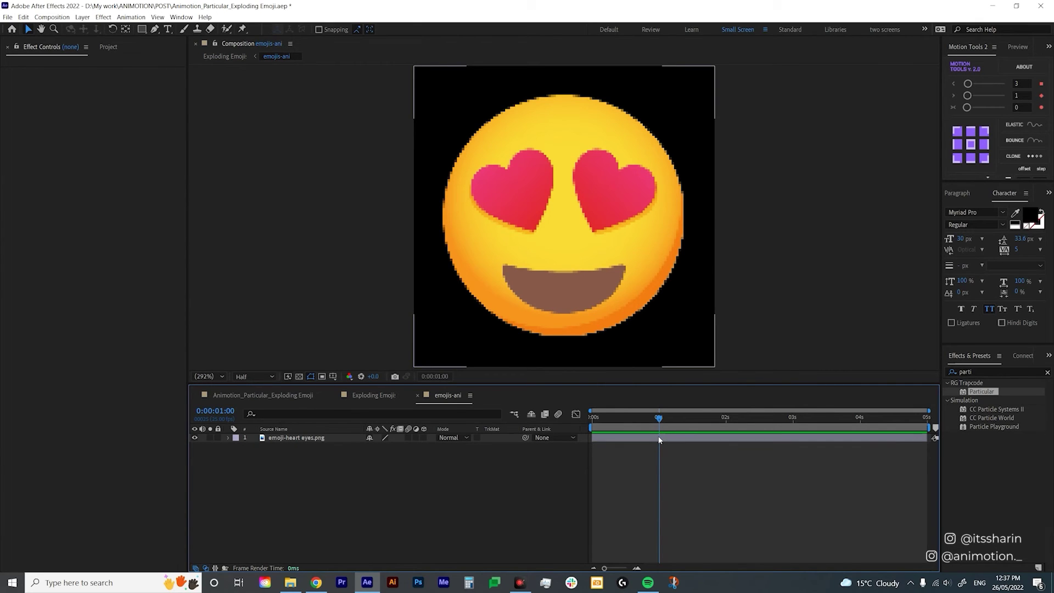
left_click(659, 440)
key("ctrl+shift+d")
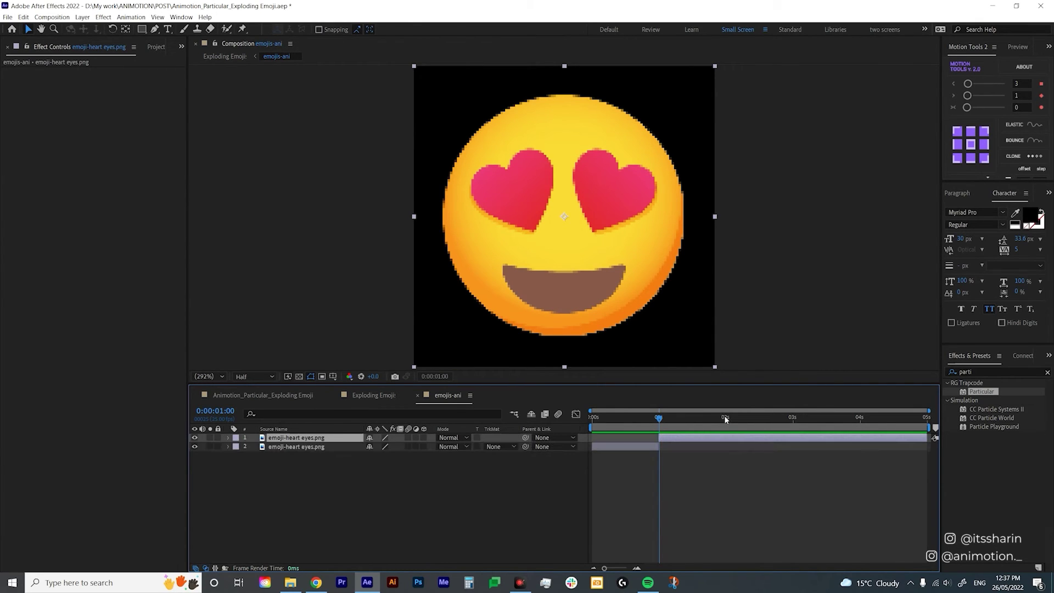
left_click(726, 419)
key("ctrl+shift+d")
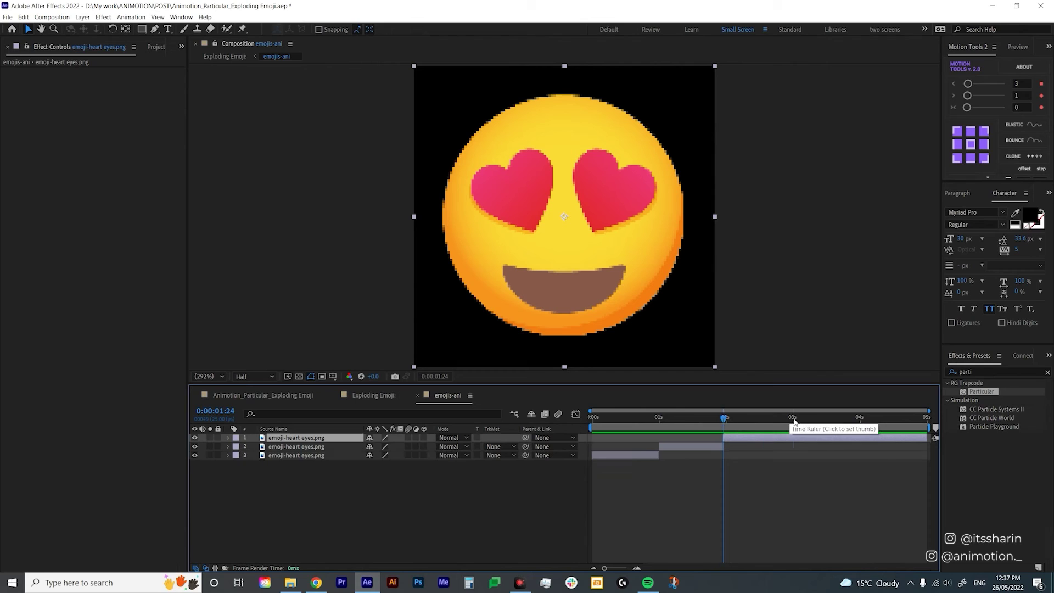
left_click(792, 419)
key("ctrl+shift+d")
left_click(859, 418)
key("ctrl+shift+d")
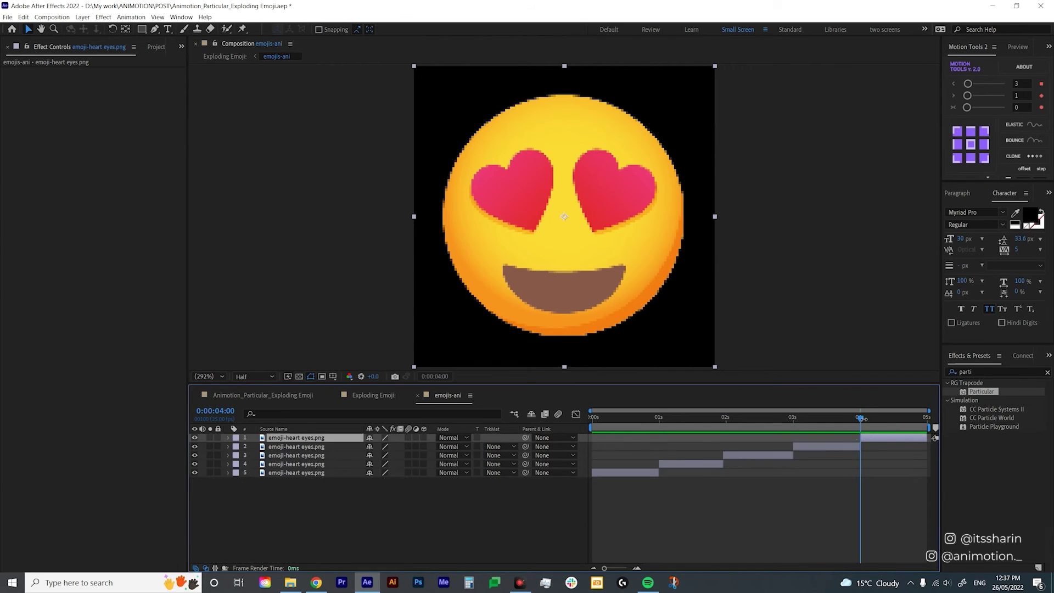
- Replace the source of the first one-second segment with emoji-heart only.png from the _stills folder
left_click(156, 48)
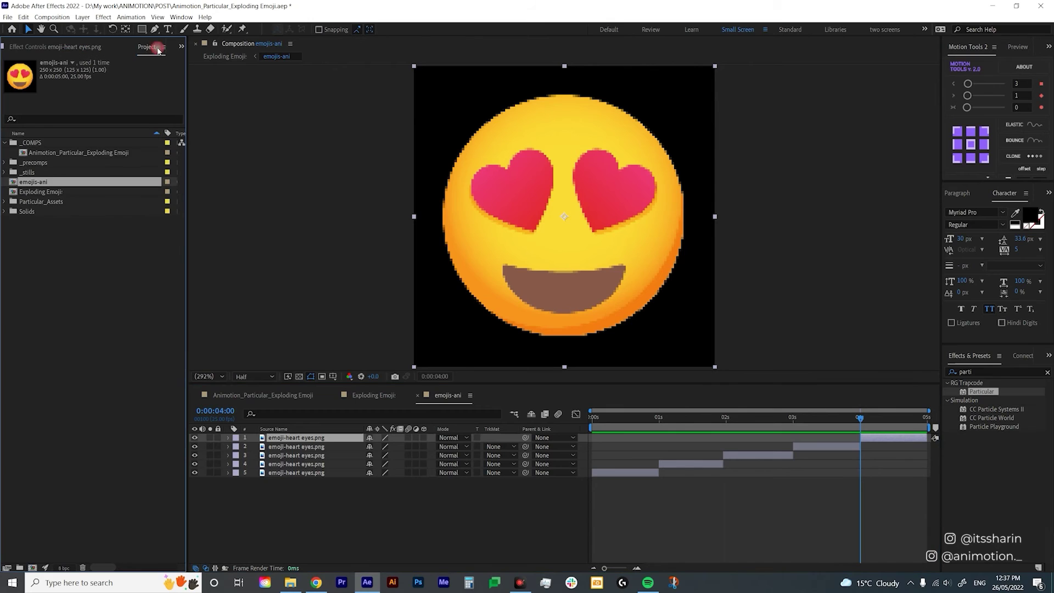
left_click(5, 173)
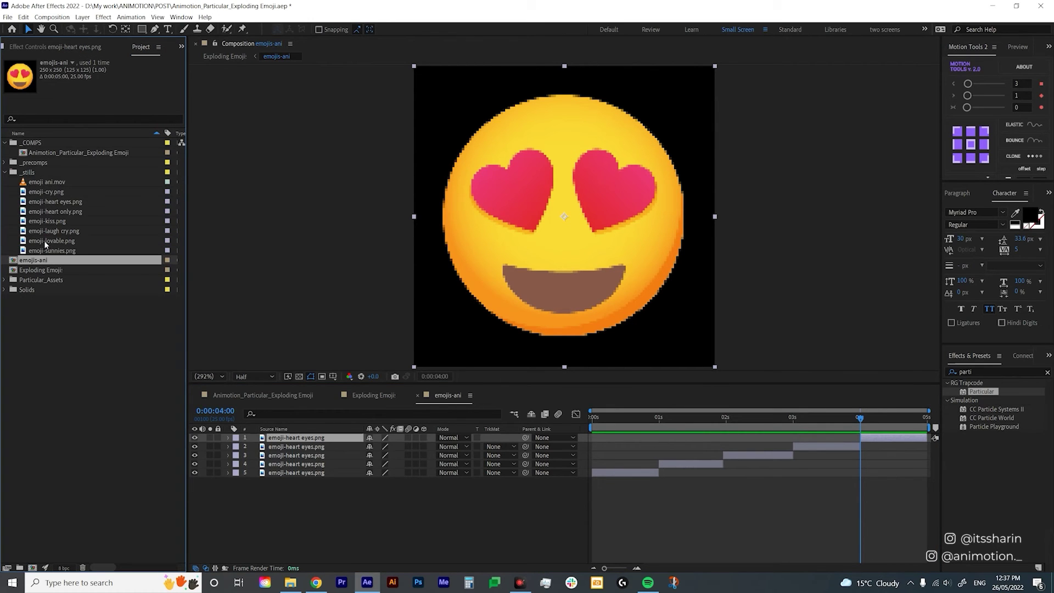
left_click(50, 220)
left_click(53, 211)
left_click(58, 201)
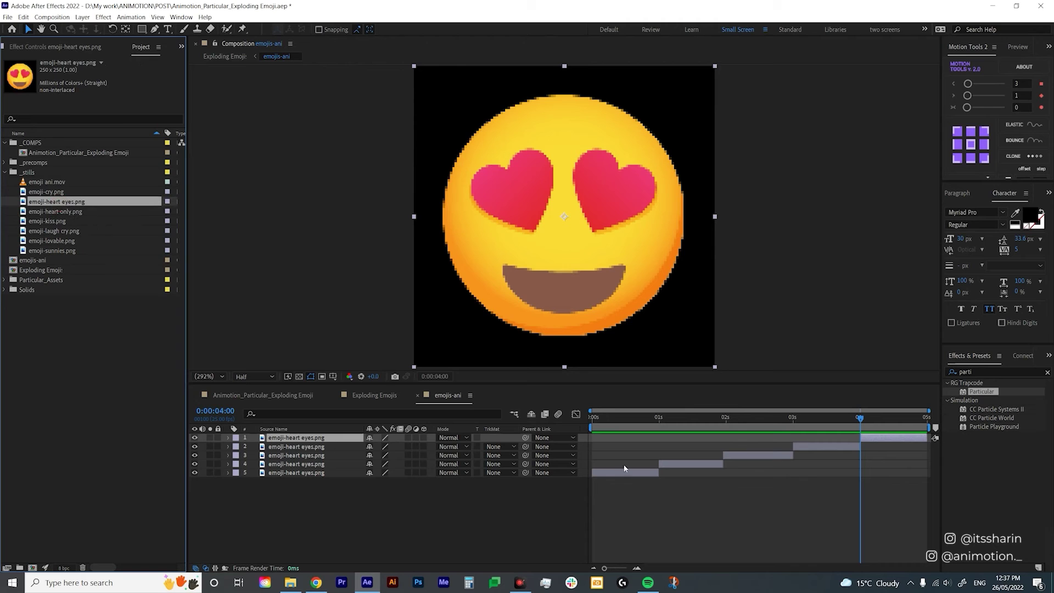
left_click(647, 418)
left_click(624, 471)
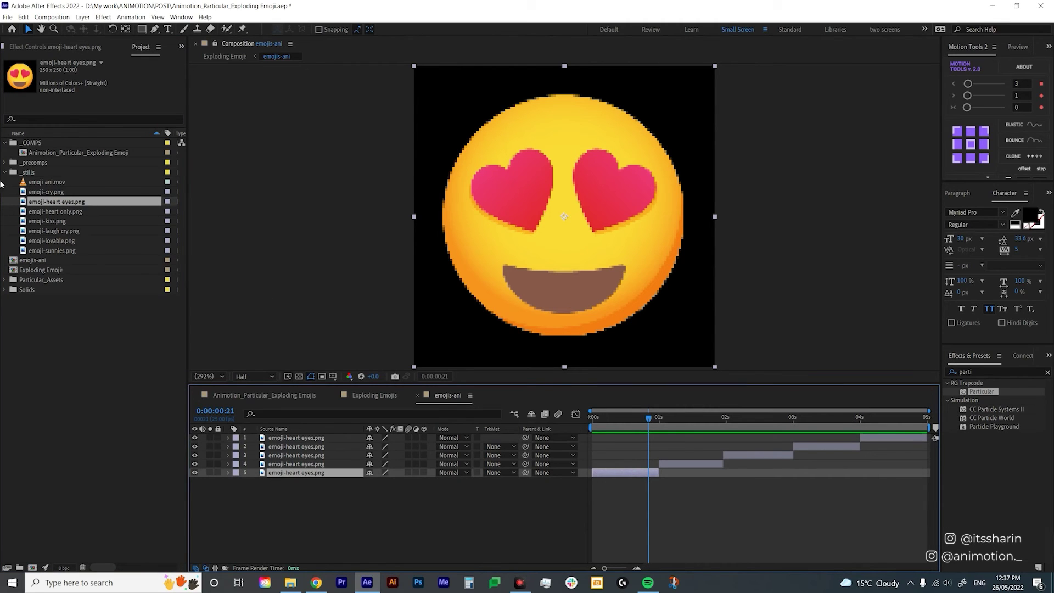
left_click_drag(54, 211, 297, 473)
- Replace the third, fourth and fifth segments' sources with emoji-heart only.png, emoji-kiss.png and emoji-lovable.png respectively
left_click(758, 417)
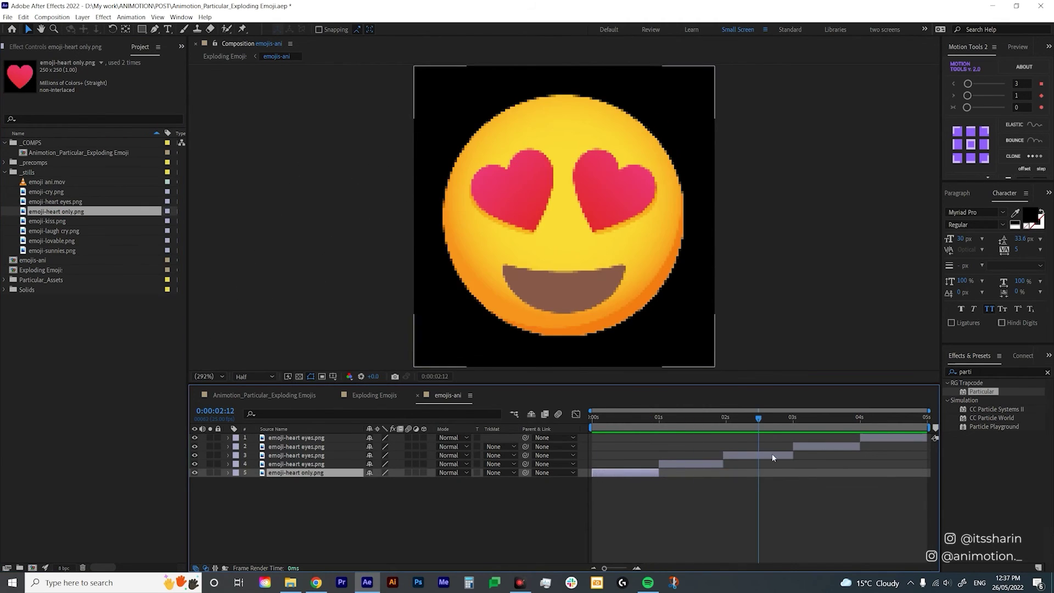
left_click(327, 456)
key("ctrl+alt+slash")
left_click(819, 449)
left_click(47, 221)
key("ctrl+alt+slash")
left_click(879, 417)
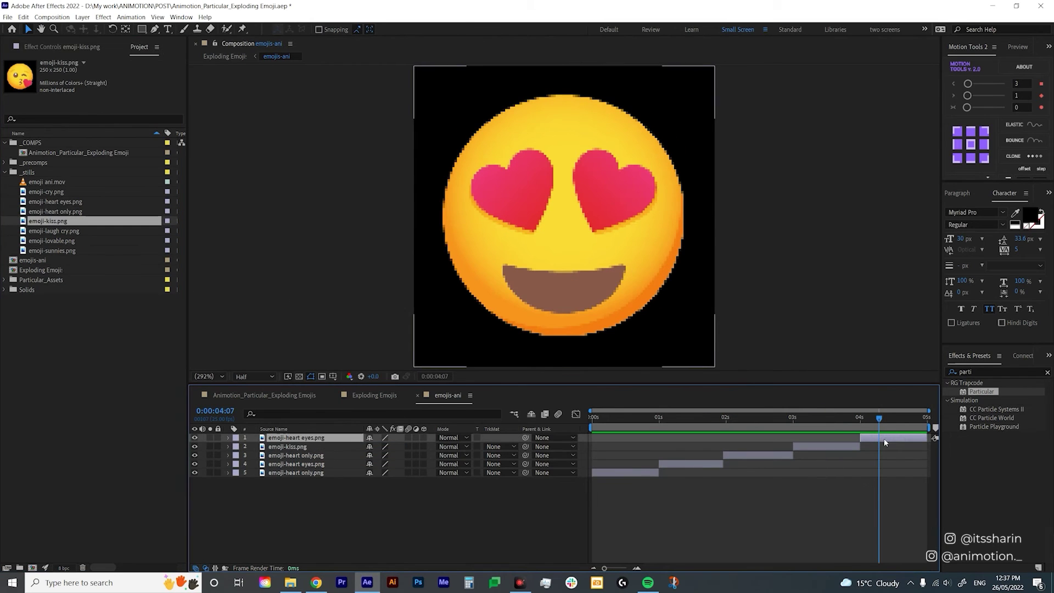
left_click(64, 245)
key("ctrl+alt+slash")
- Preview the emoji sequence in emojis-ani and the particle explosion in the Exploding Emojis composition
key("Home")
key("space")
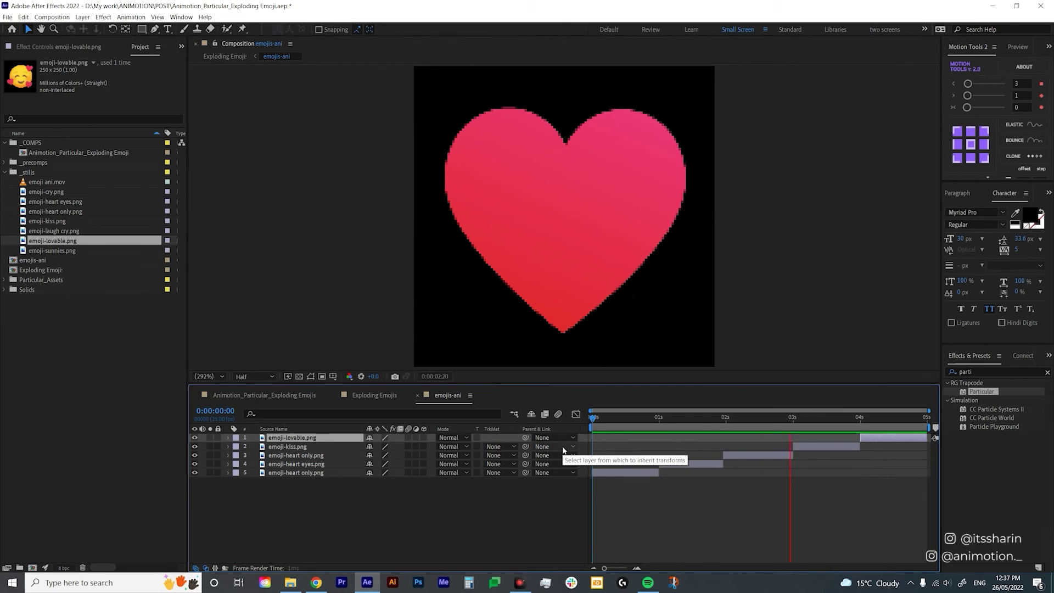
key("space")
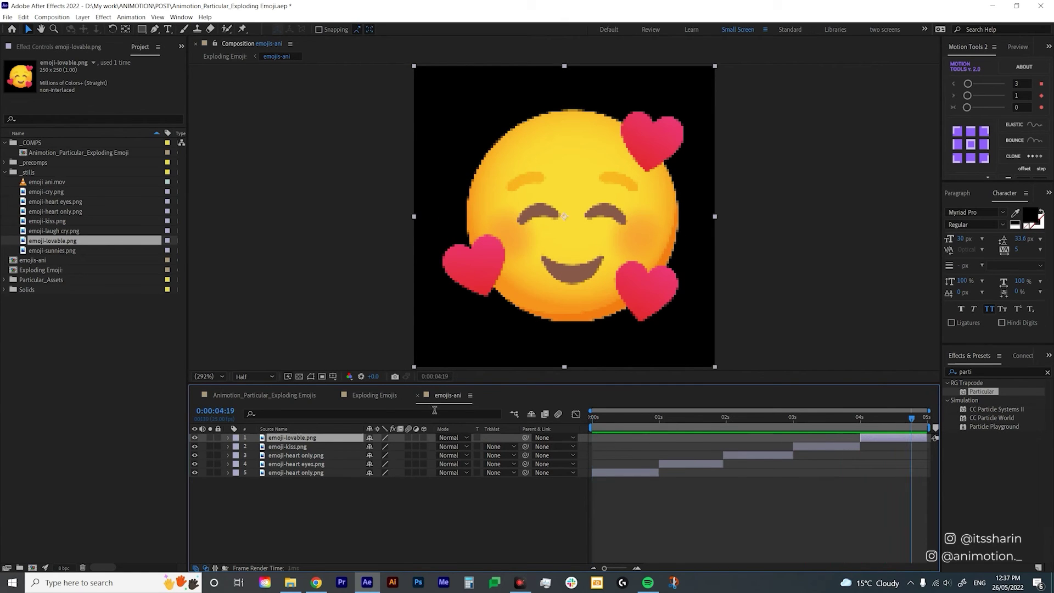
left_click(390, 399)
key("space")
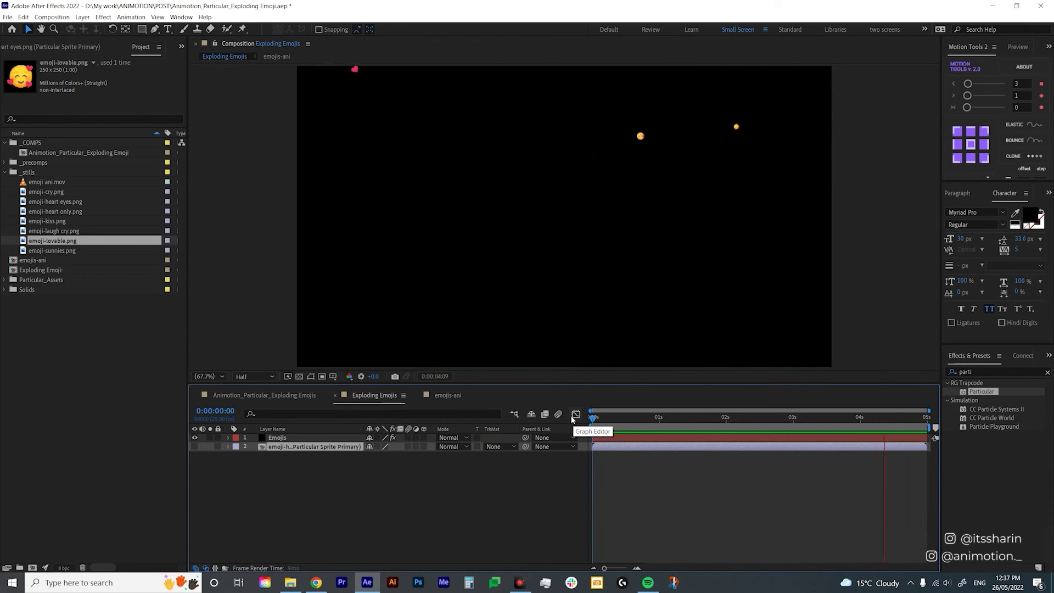
left_click(604, 418)
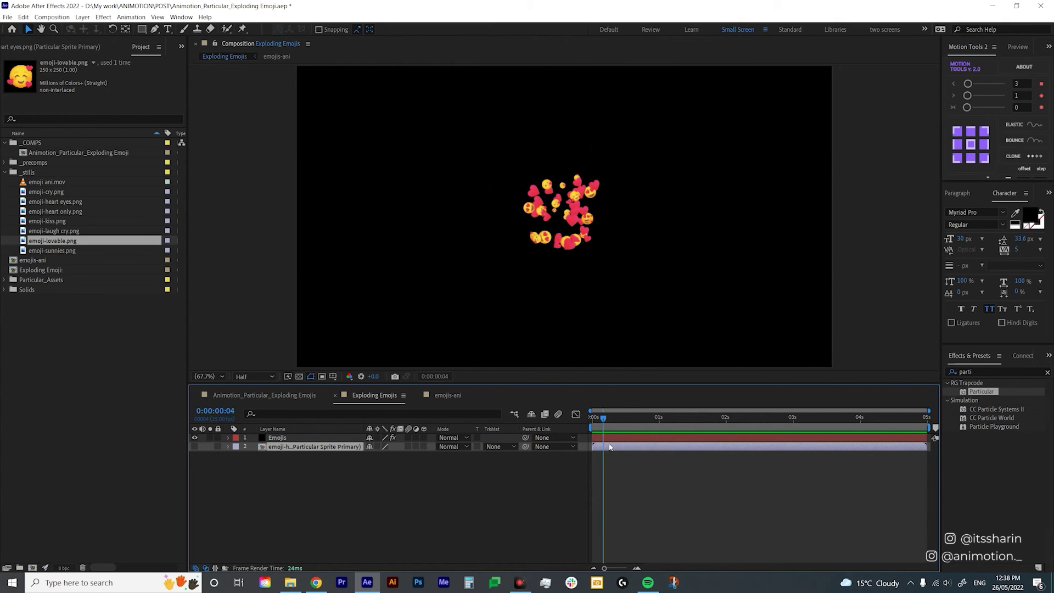
- Check the Emojis layer's particle sprites in the Particular Designer, apply it and scrub the composition to about frame 12
left_click(280, 439)
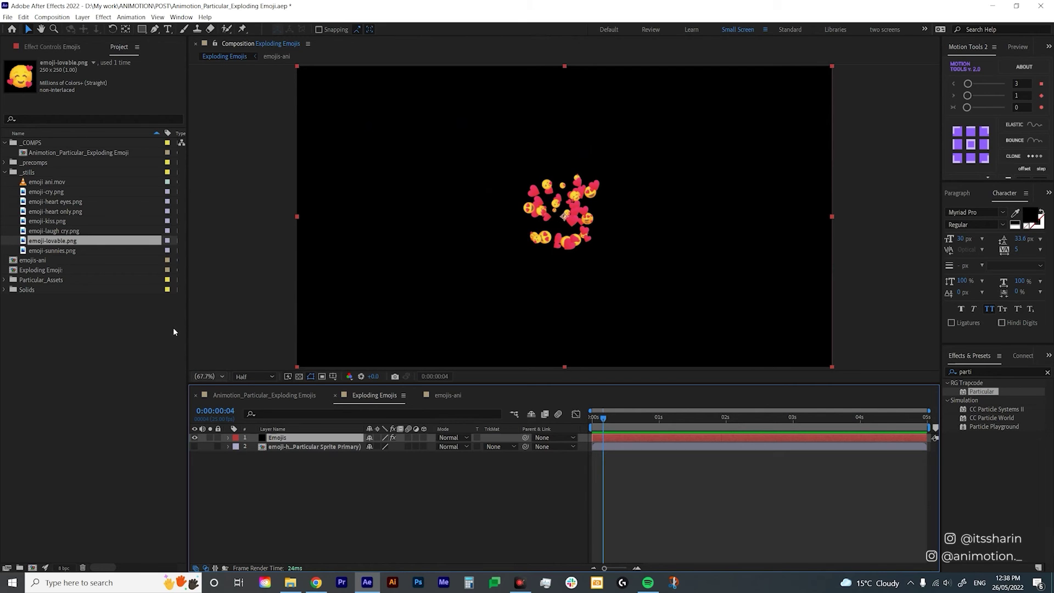
left_click(52, 47)
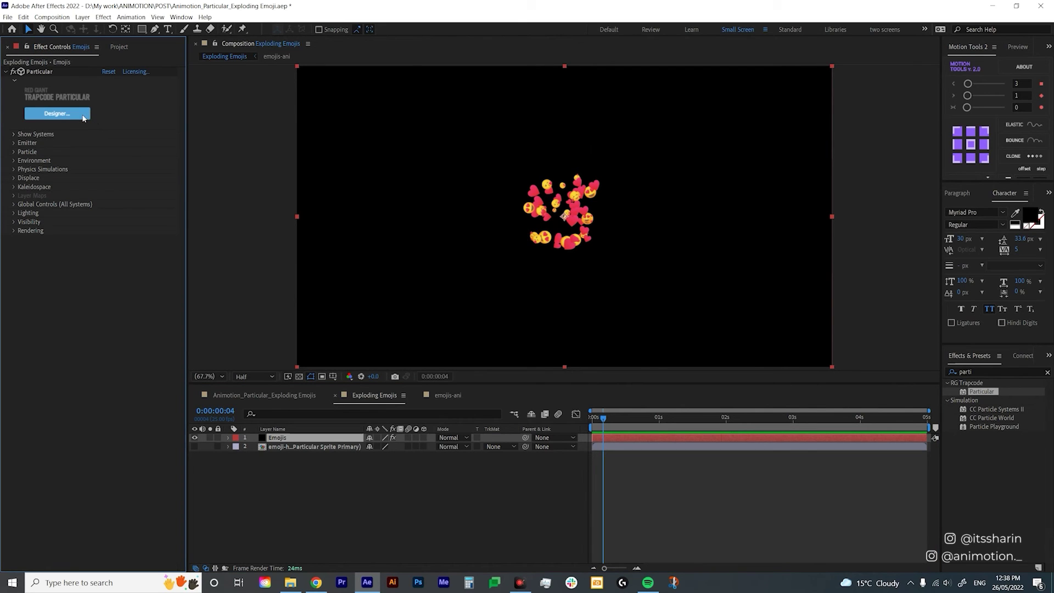
left_click(83, 117)
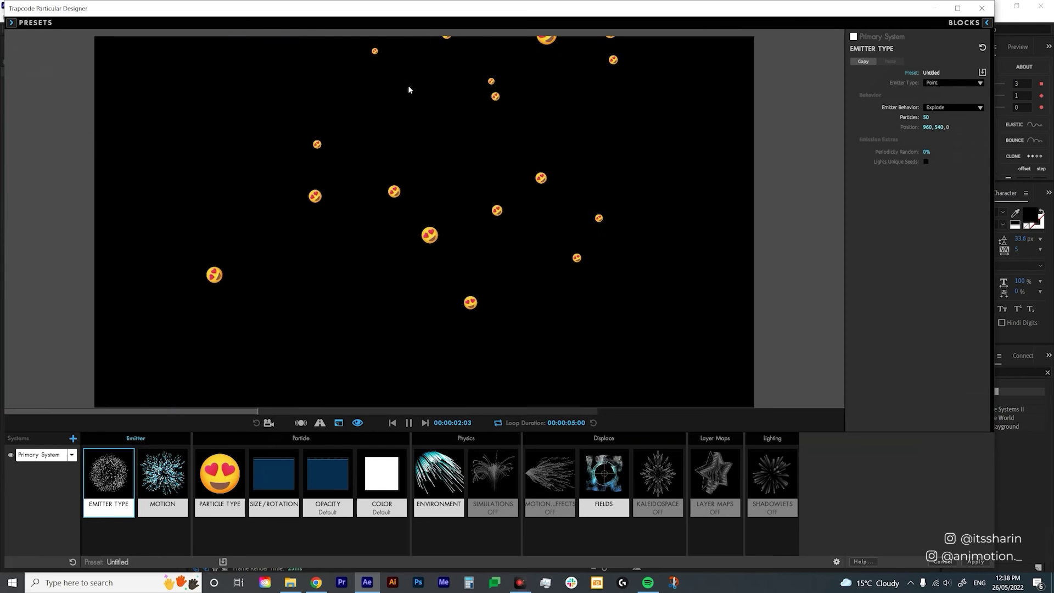
left_click(974, 561)
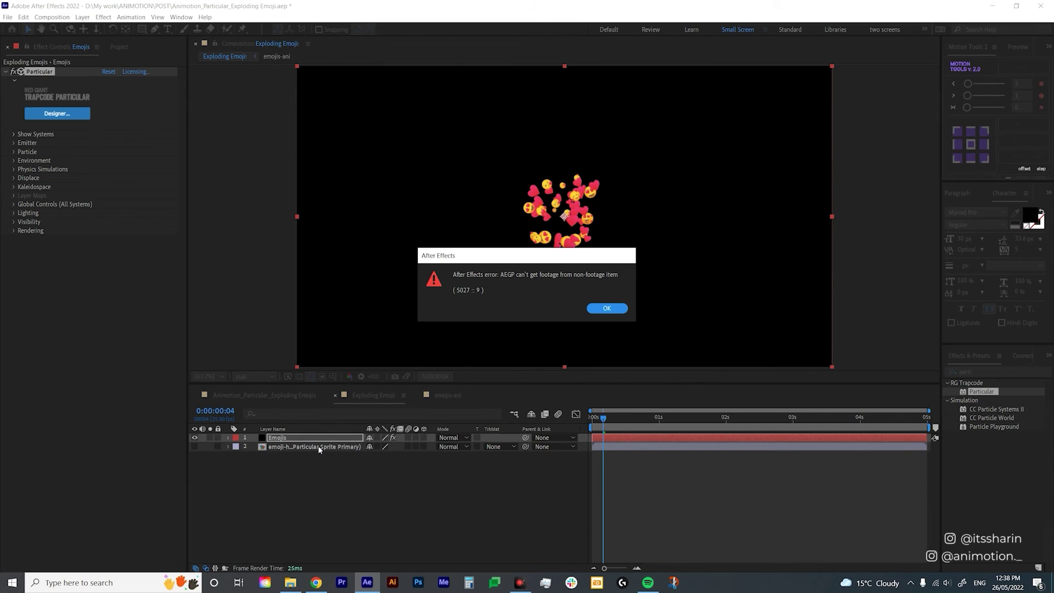
left_click(606, 309)
left_click_drag(604, 418, 623, 438)
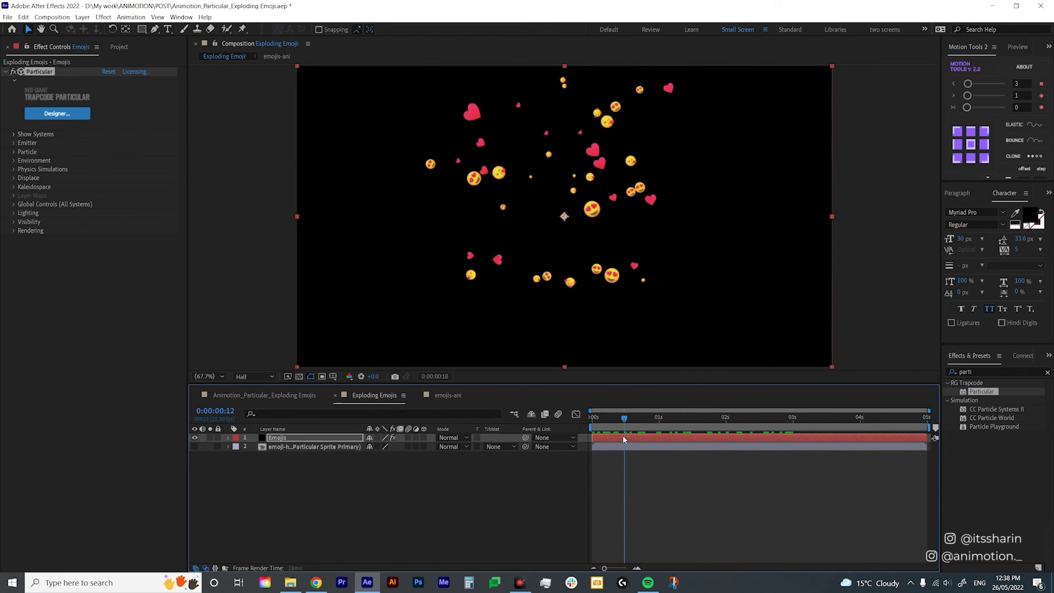
- Open the sprite layer's emojis-ani pre-comp and add it to the render queue
left_click(285, 445)
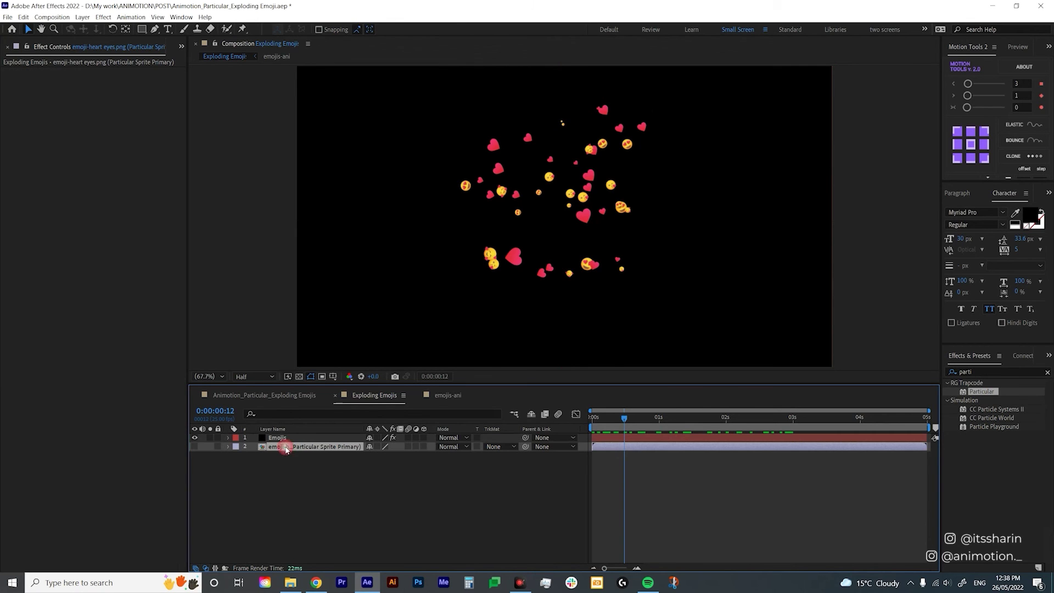
double_click(286, 448)
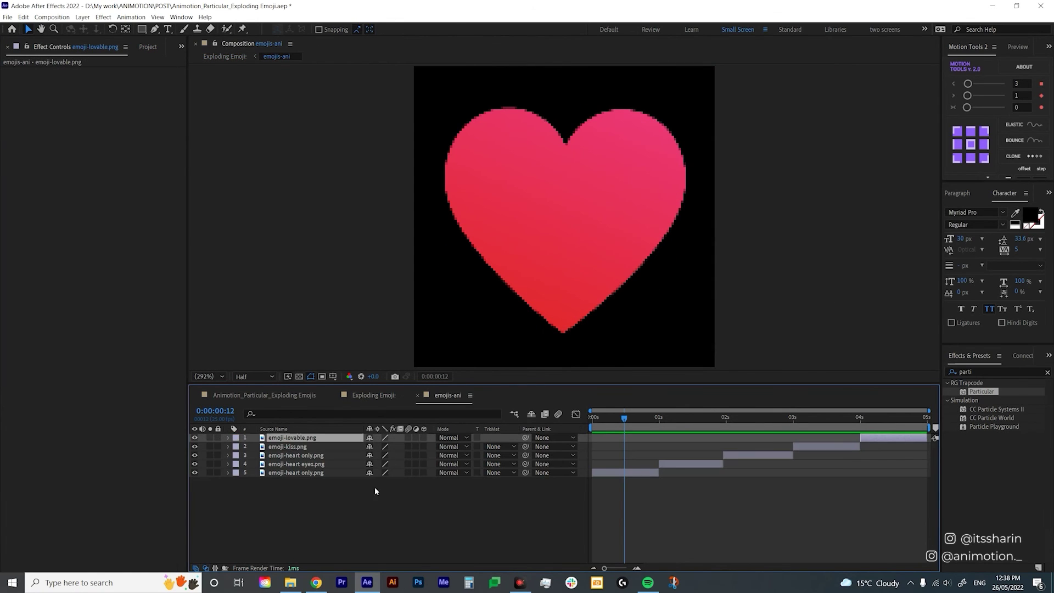
left_click(348, 508)
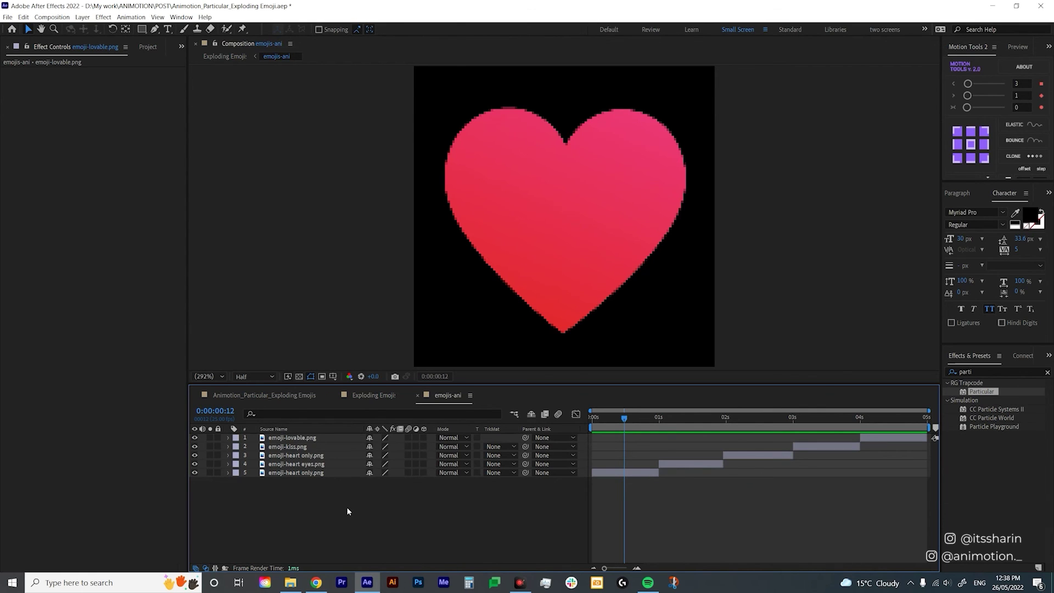
key("ctrl+m")
- Set the emojis-ani output module to QuickTime format with RGB + Alpha channels and audio output off
left_click(272, 132)
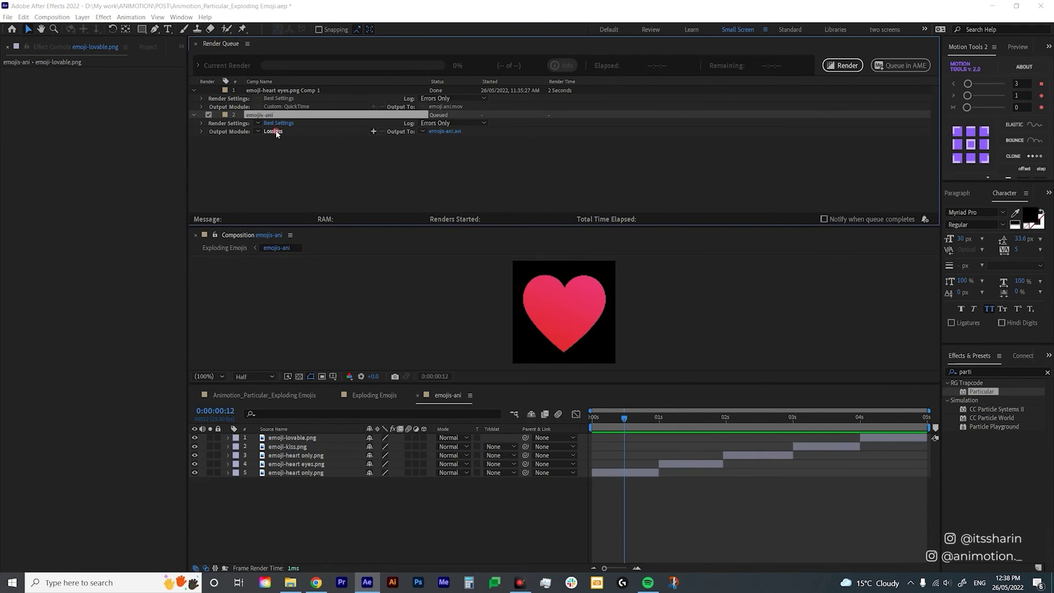
left_click(502, 163)
left_click(479, 274)
left_click(485, 210)
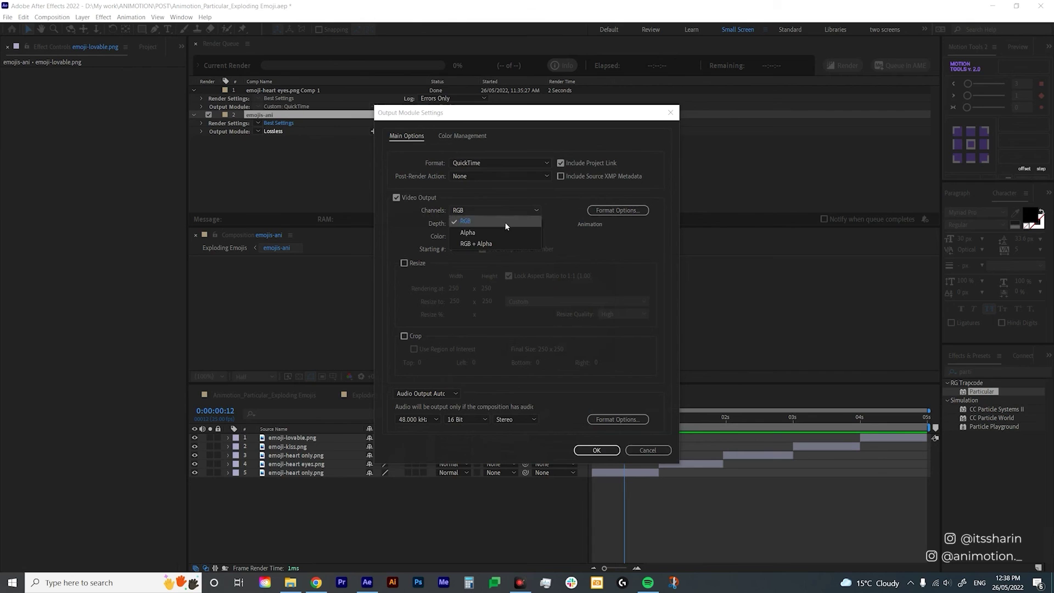
left_click(506, 243)
left_click(434, 393)
left_click(437, 429)
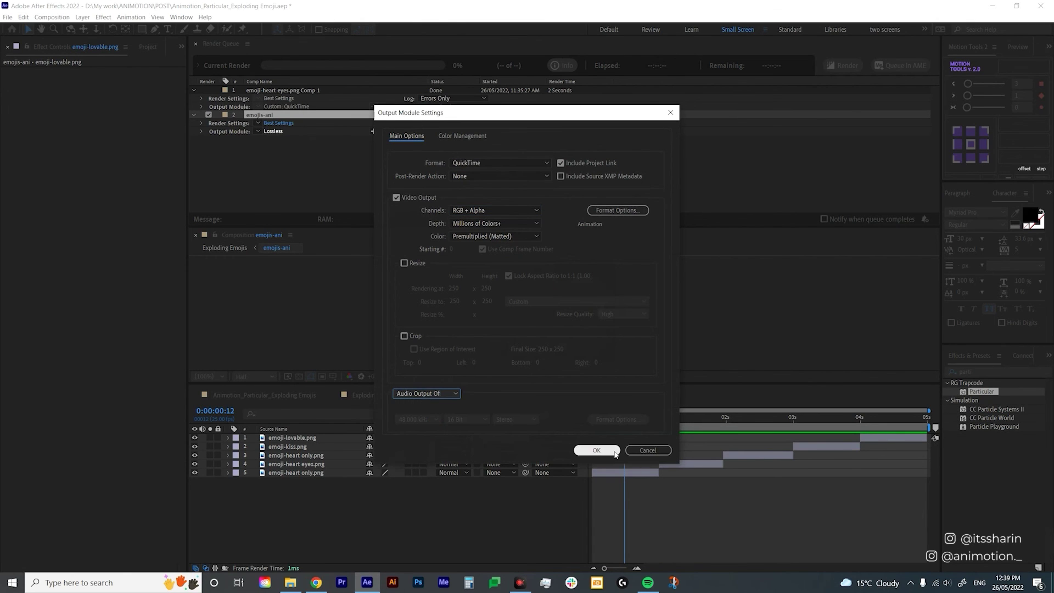
left_click(597, 450)
- Set the output file to emojis-ani in the 00_Outputs folder and render the queued composition
left_click(456, 132)
left_click_drag(188, 252, 200, 138)
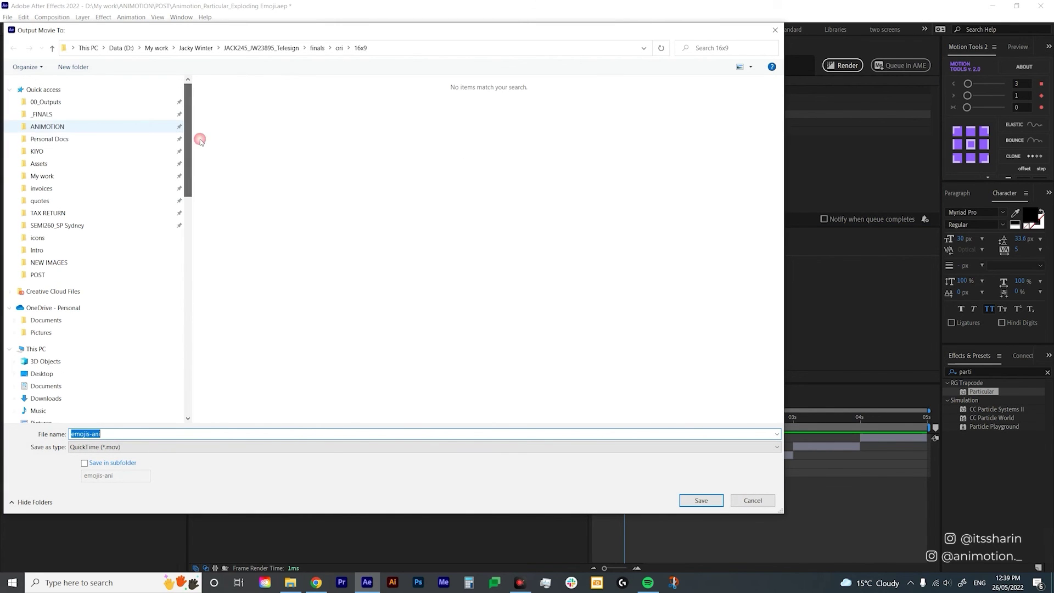
left_click(105, 104)
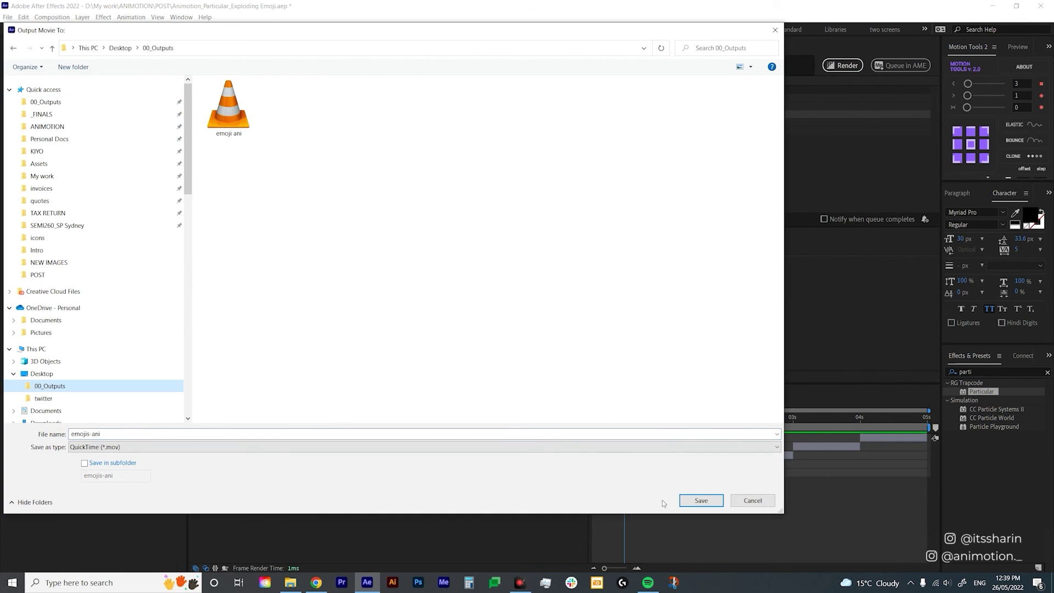
left_click(701, 501)
left_click(842, 66)
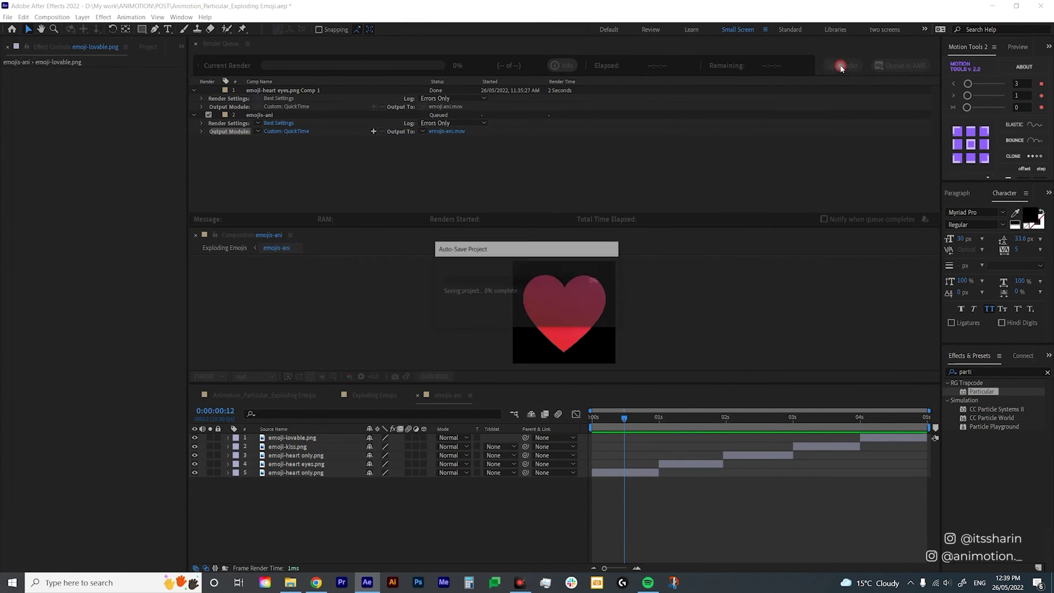
- Close the render queue, return to the Exploding Emojis composition and import the rendered emojis-ani movie from the 00_Outputs folder
left_click(195, 44)
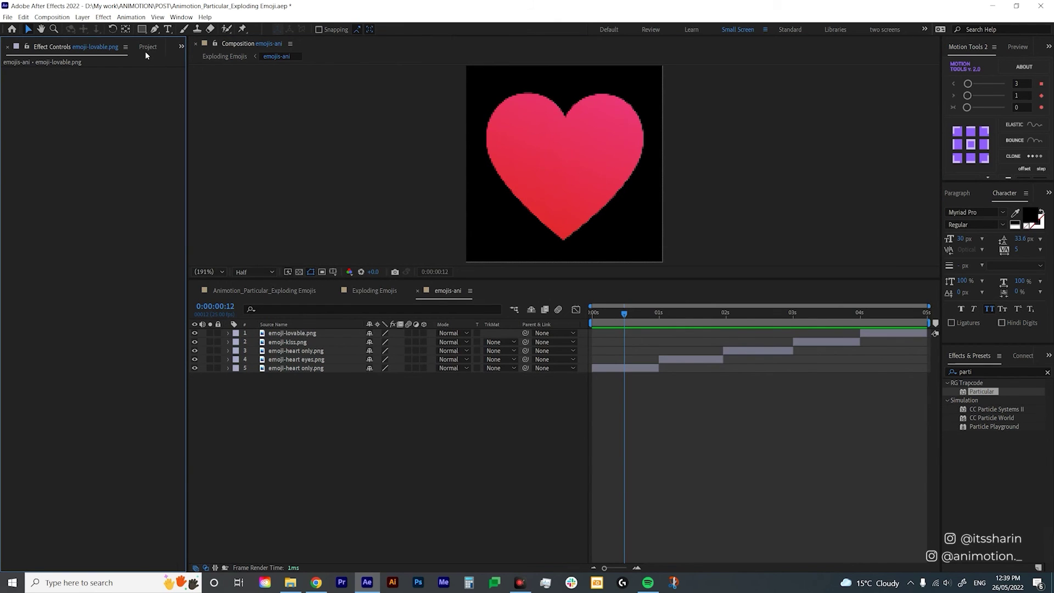
left_click(145, 47)
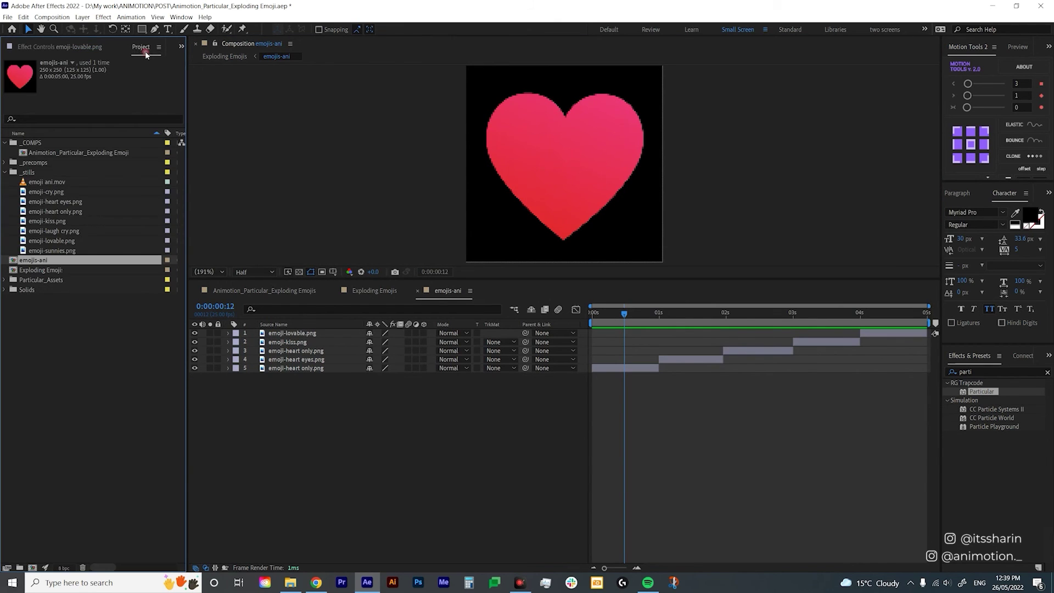
left_click(379, 294)
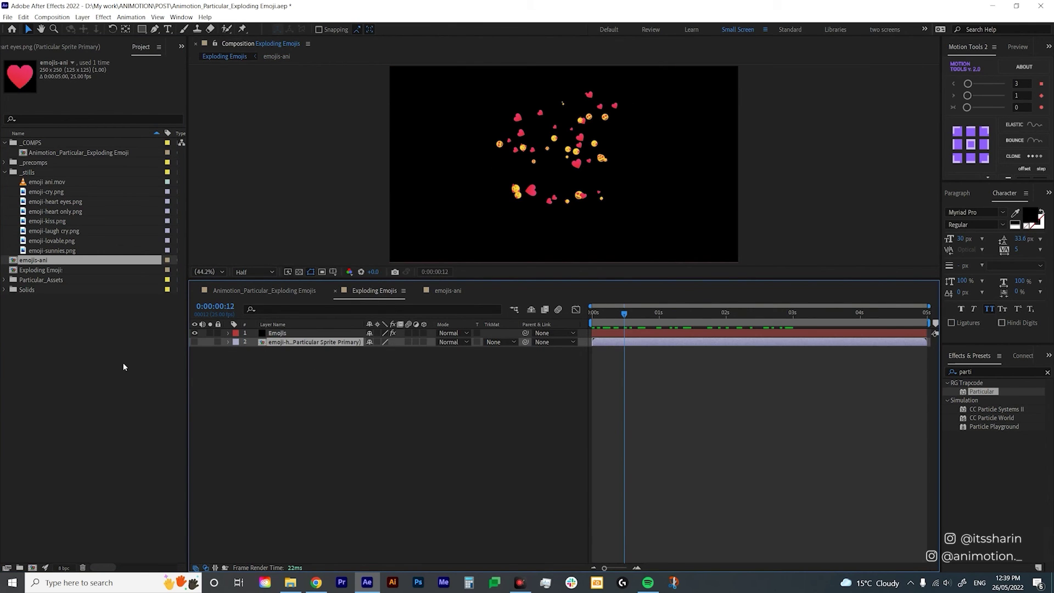
double_click(64, 356)
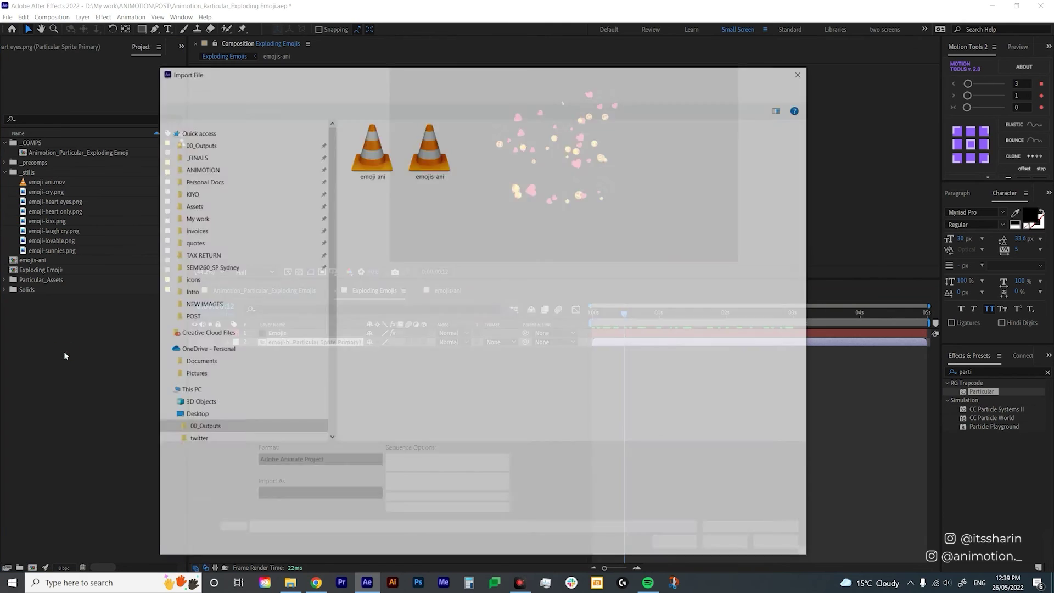
double_click(439, 164)
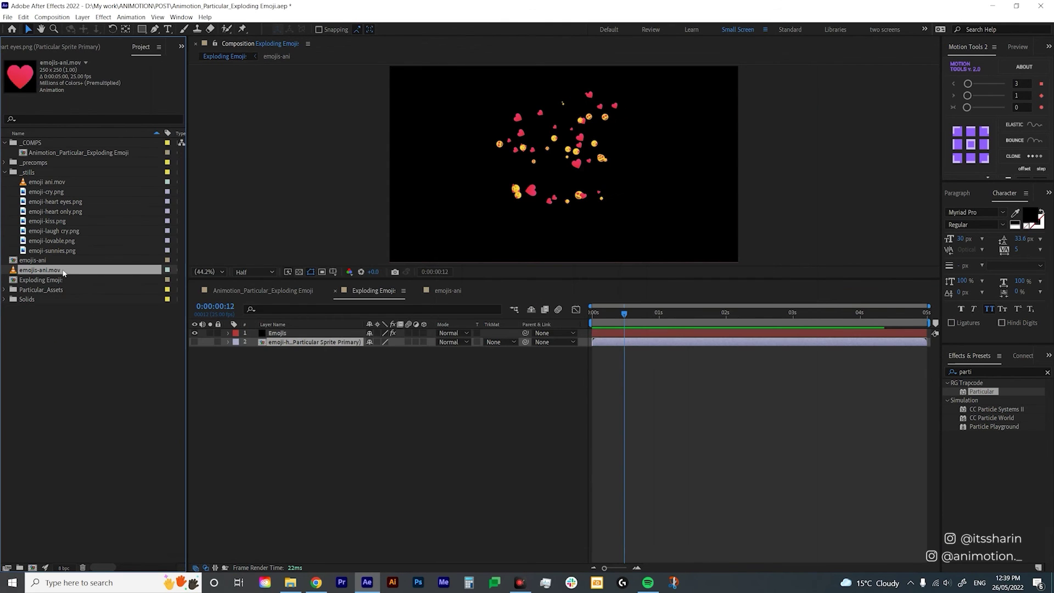
- Replace the Particular sprite layer's source with emojis-ani.mov and preview the Exploding Emojis composition from the first frame
left_click_drag(46, 274, 284, 346)
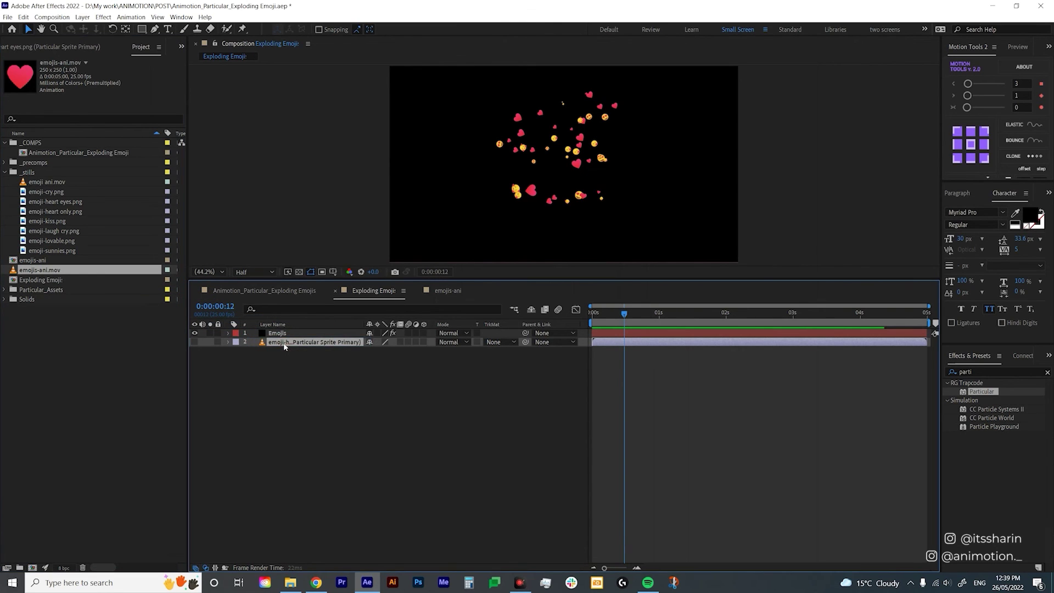
left_click(616, 370)
key("Home")
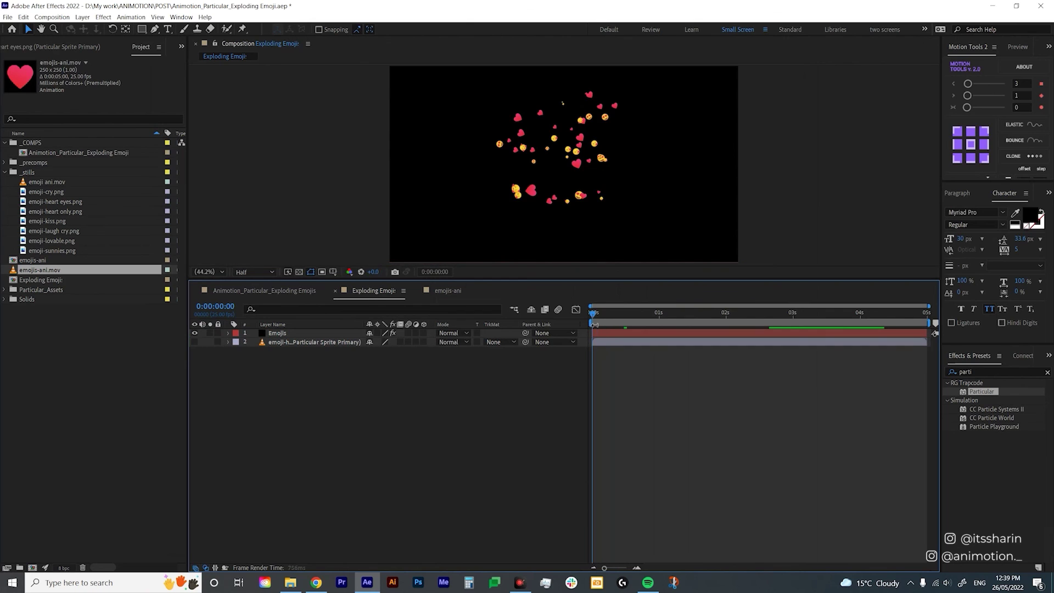
key("space")
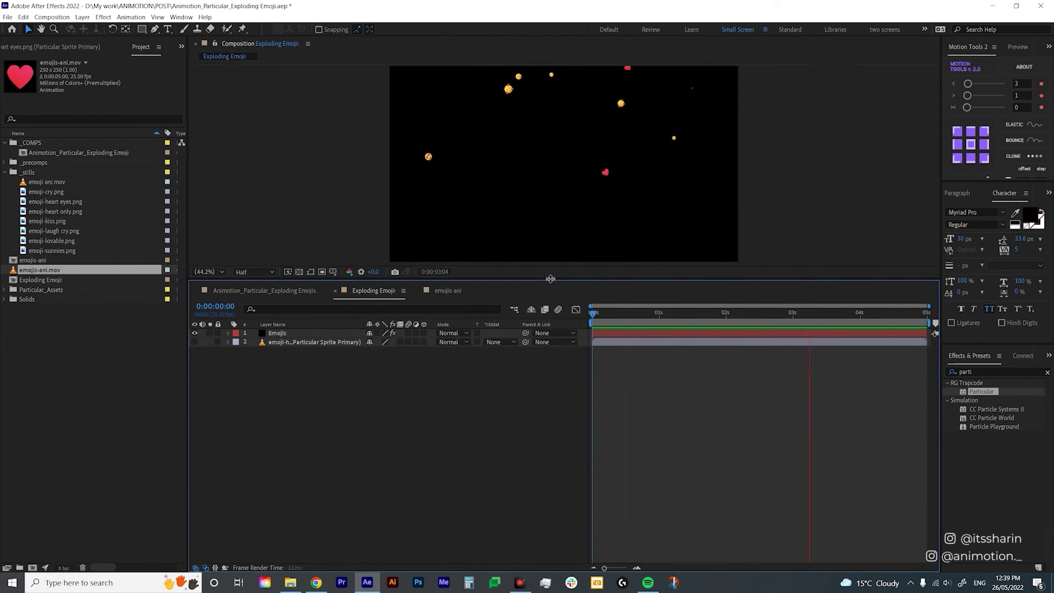
- Enlarge the composition viewer, check the Emojis layer's particle sprites in the Particular Designer and apply it
left_click_drag(550, 279, 551, 352)
left_click(286, 407)
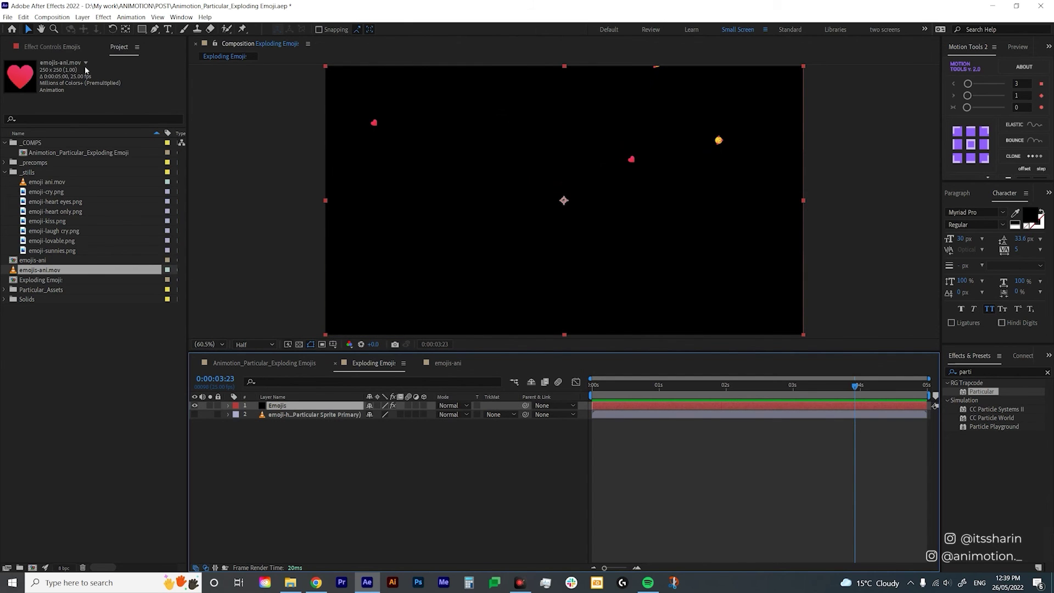
left_click(60, 49)
left_click(57, 114)
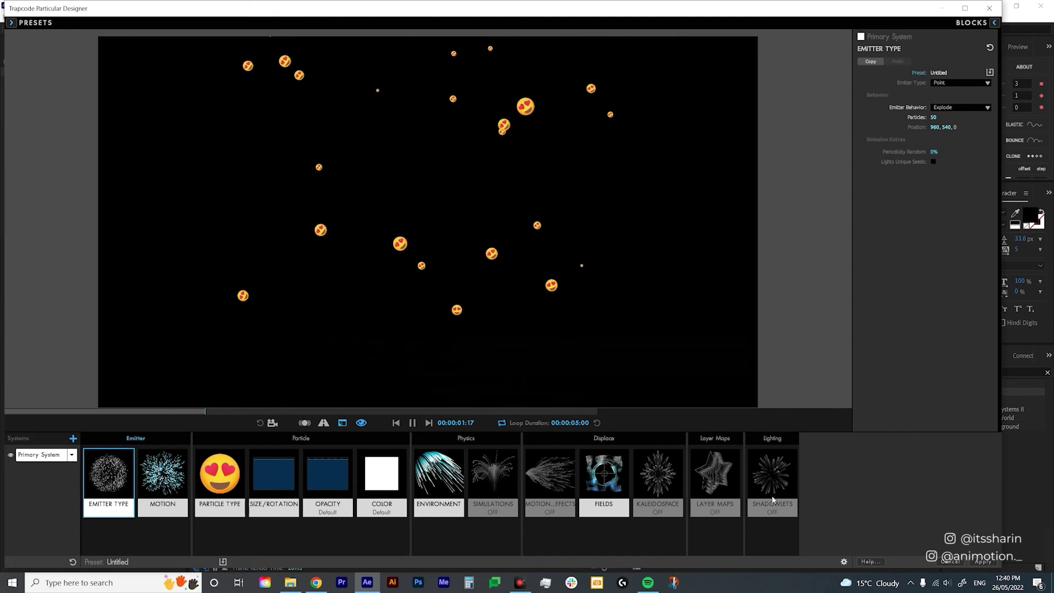
left_click(983, 562)
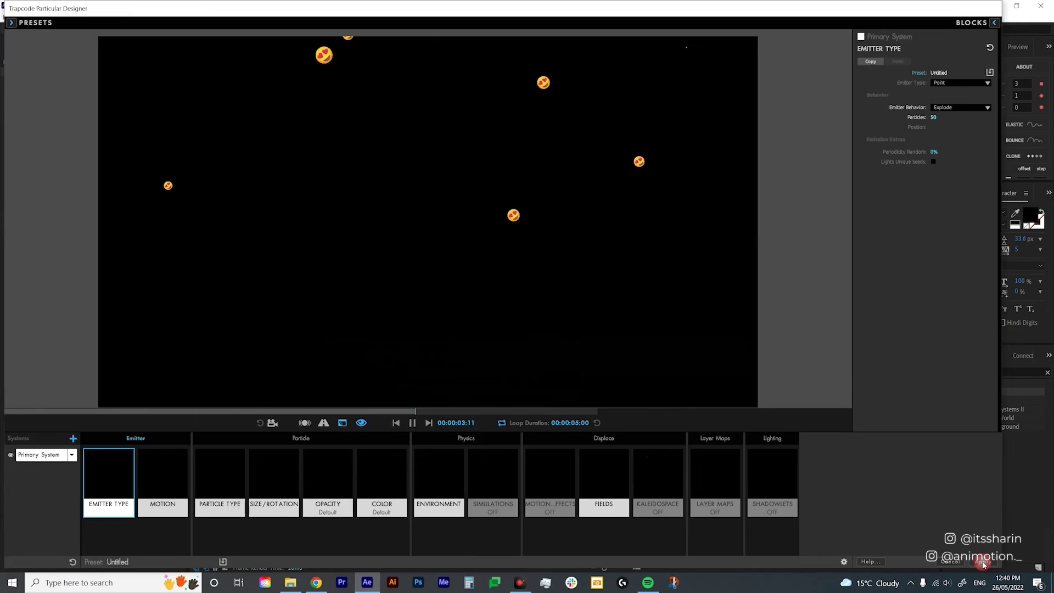